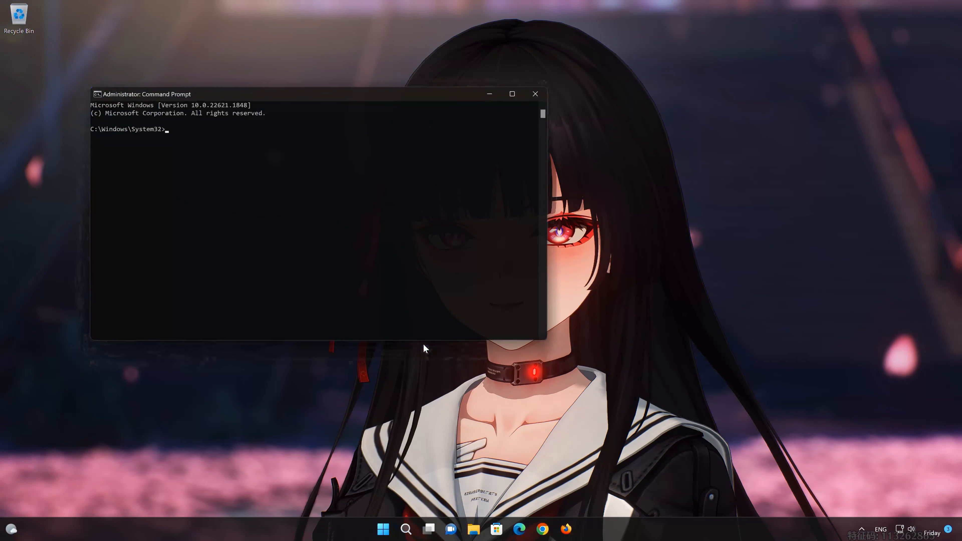
Run the system file check with sfc /scannow in the administrator Command Prompt, and close the prompt with exit
{"action": "left_click_drag", "start_coordinate": [408, 95], "coordinate": [587, 143]}
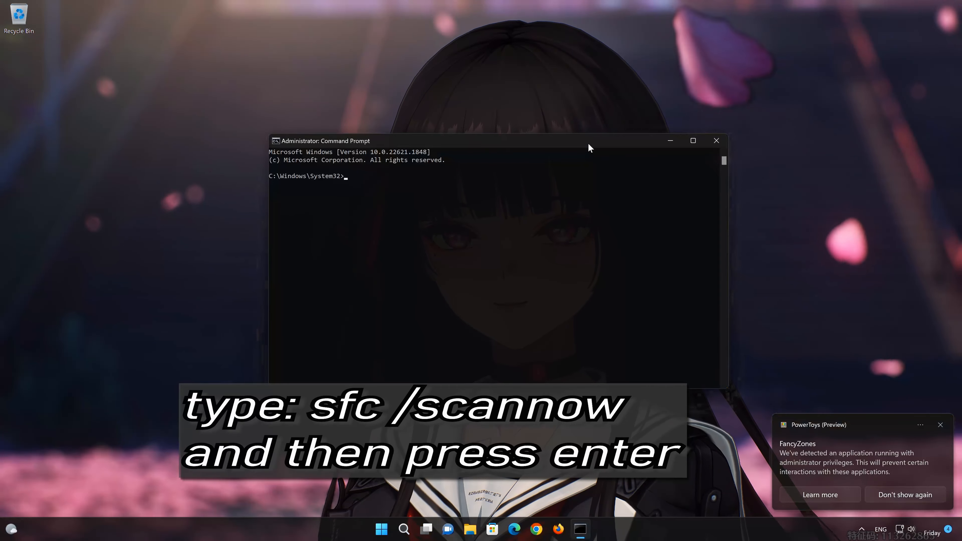
{"action": "type", "text": "sfc /scannow"}
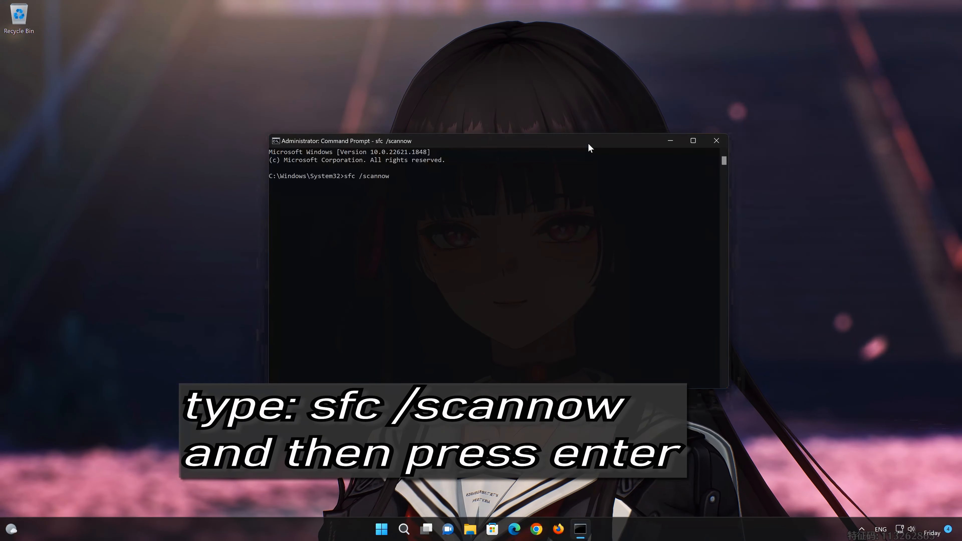
{"action": "key", "text": "Return"}
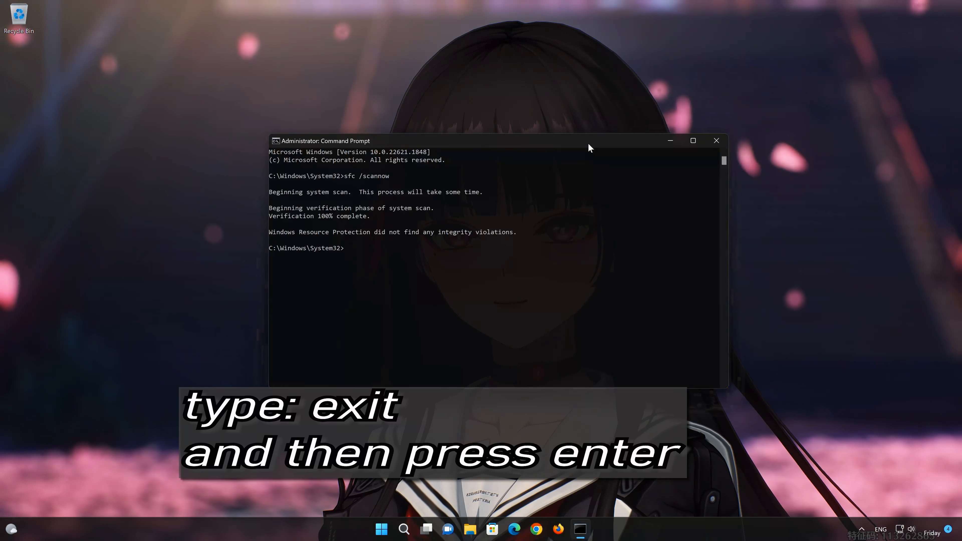
{"action": "type", "text": "exit"}
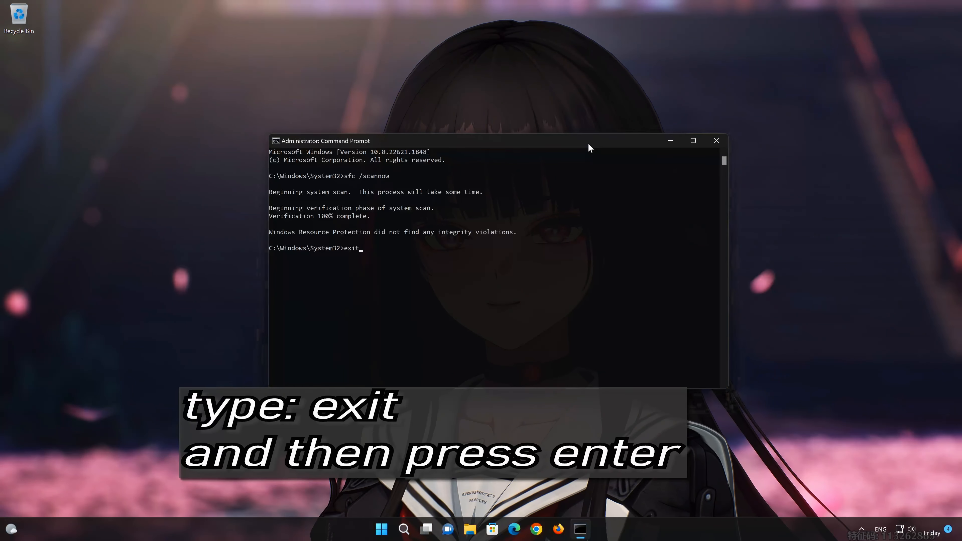
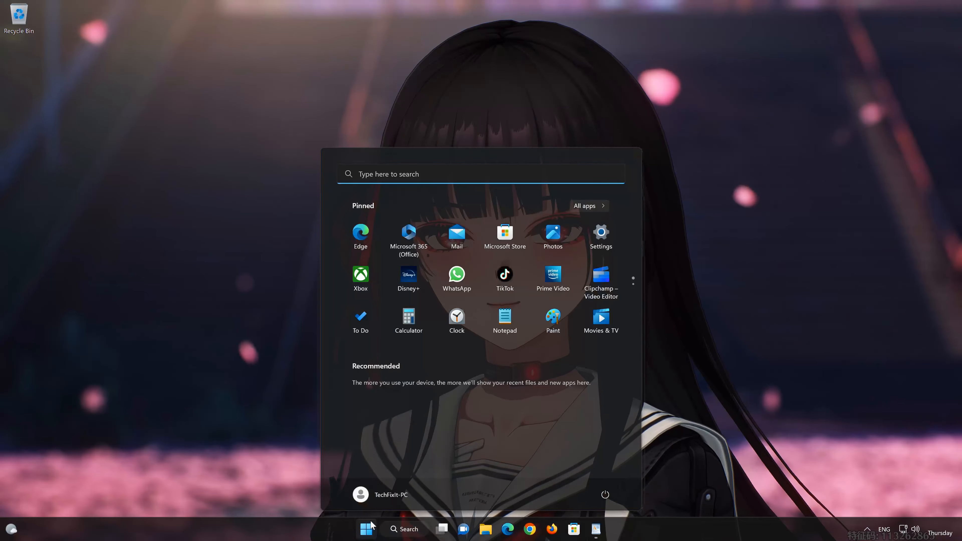
Open Notepad and paste in the full list of net stop, regsvr32, netsh and net start commands copied from the WordPad document
{"action": "type", "text": "notepad"}
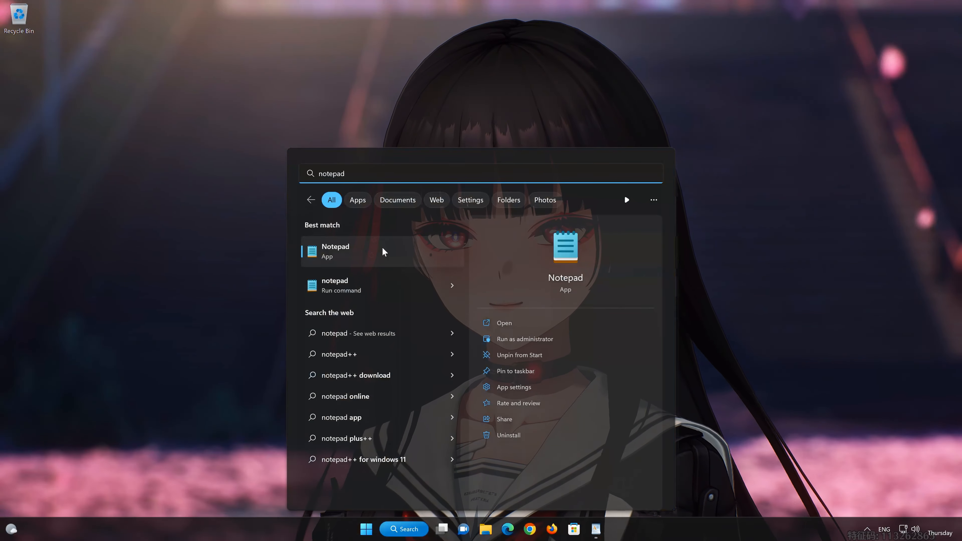
{"action": "left_click", "coordinate": [442, 251]}
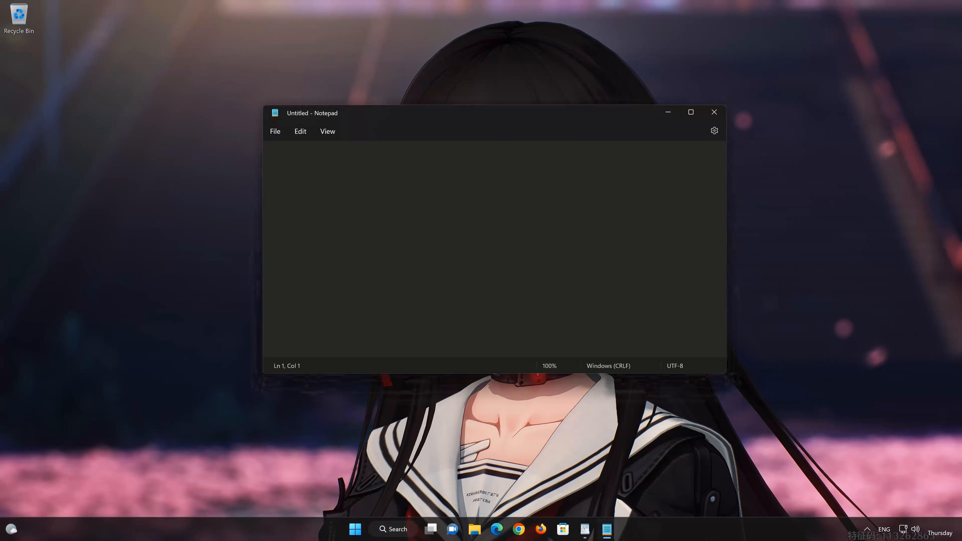
{"action": "left_click", "coordinate": [583, 528]}
{"action": "left_click_drag", "start_coordinate": [336, 390], "coordinate": [346, 207]}
{"action": "right_click", "coordinate": [346, 206]}
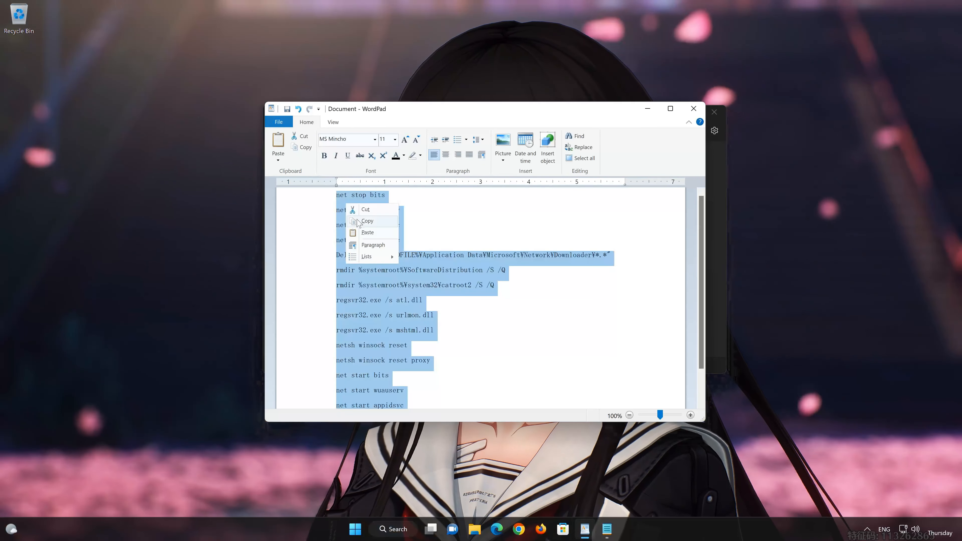
{"action": "left_click", "coordinate": [373, 223]}
{"action": "key", "text": "alt+Tab"}
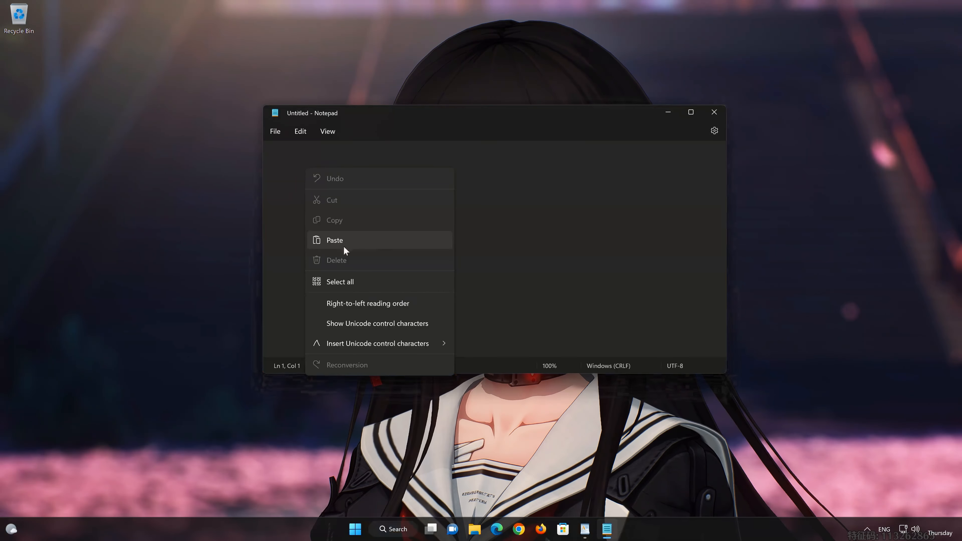
{"action": "left_click", "coordinate": [334, 240]}
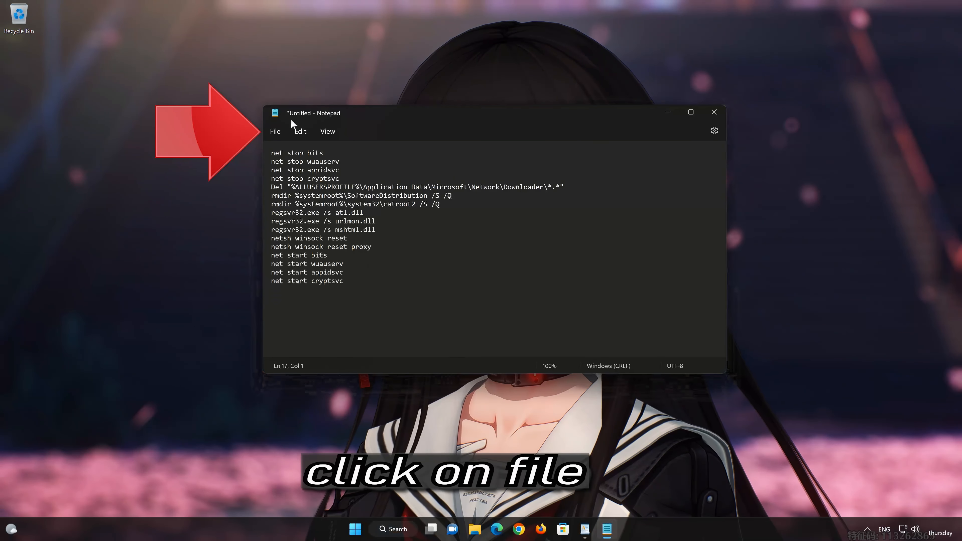
Save the commands to the Desktop as FIX.BAT with the file type All files, and close Notepad
{"action": "left_click", "coordinate": [277, 134]}
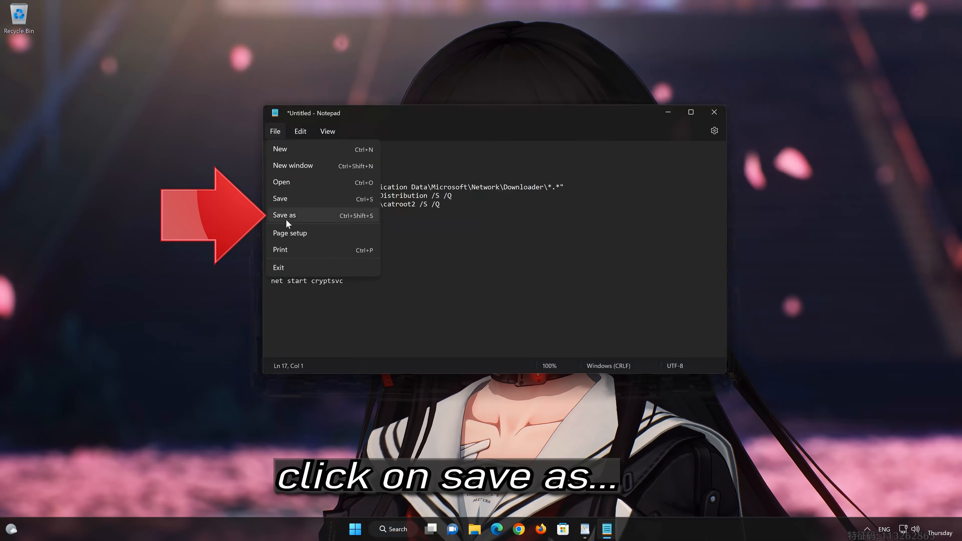
{"action": "left_click", "coordinate": [313, 215]}
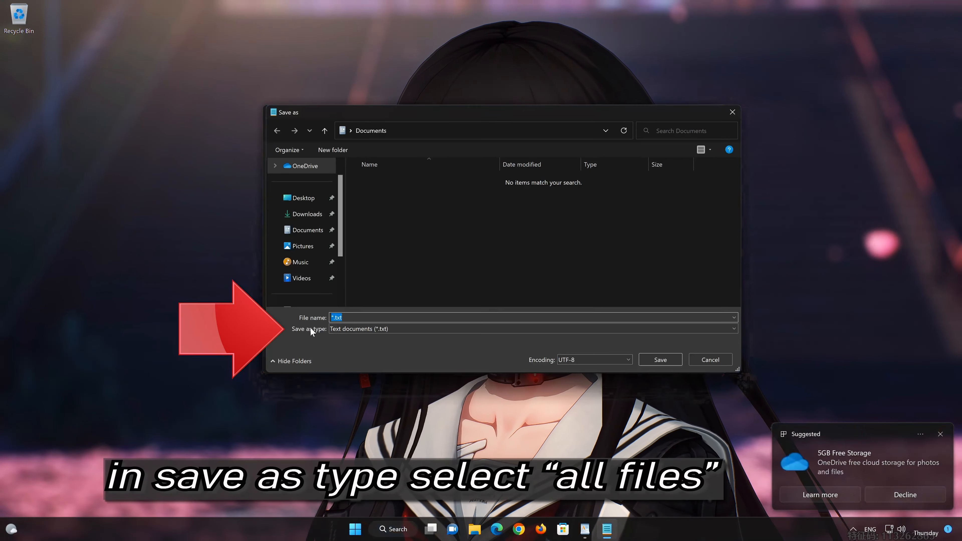
{"action": "left_click", "coordinate": [348, 329]}
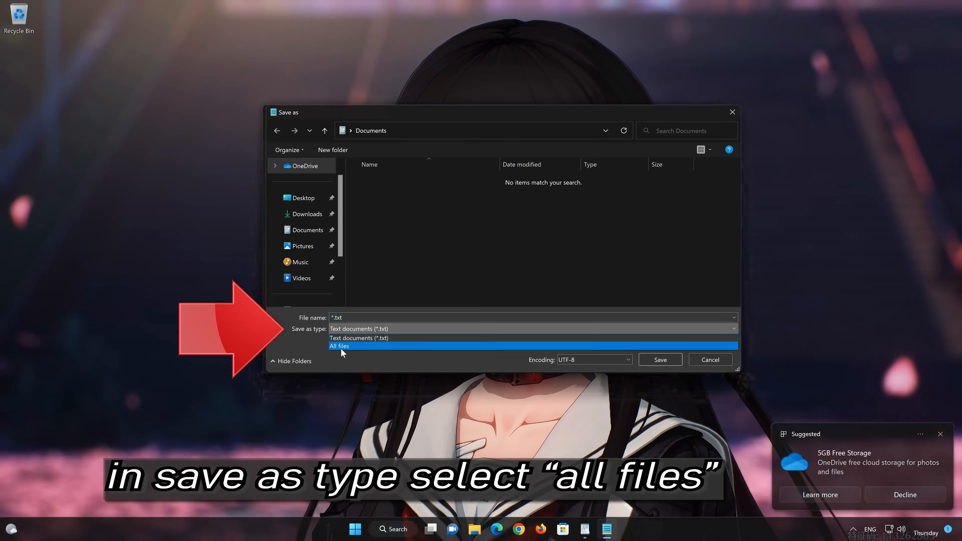
{"action": "left_click", "coordinate": [365, 346]}
{"action": "left_click", "coordinate": [303, 198]}
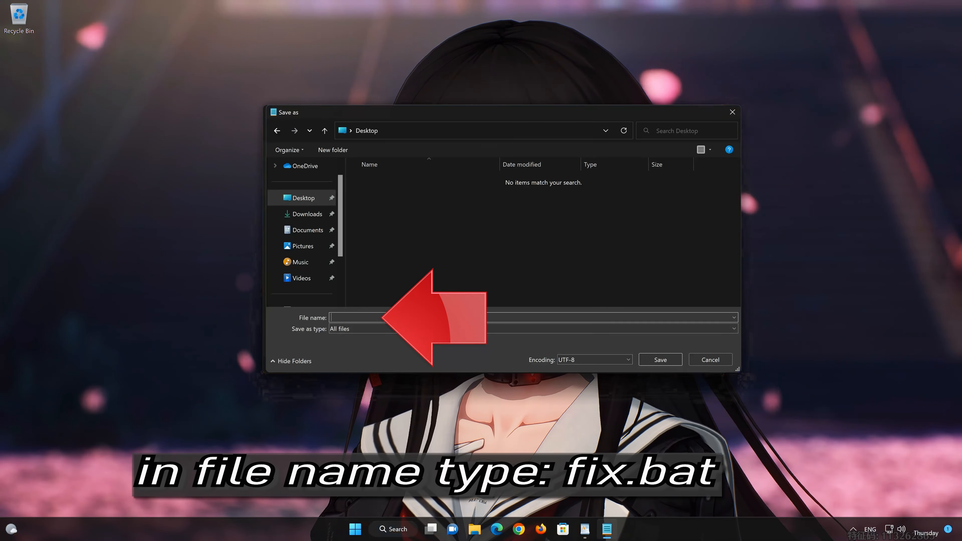
{"action": "type", "text": "F"}
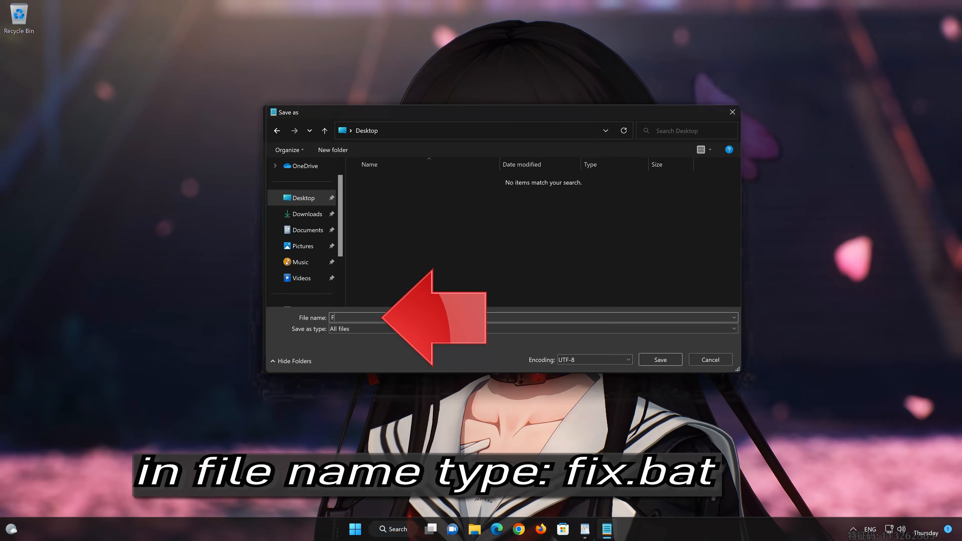
{"action": "type", "text": "iX"}
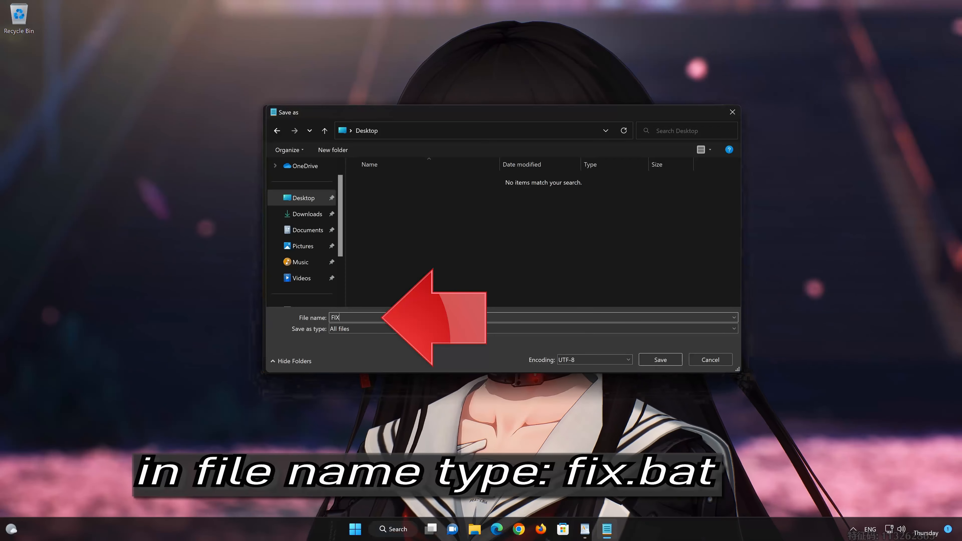
{"action": "type", "text": ".BAT"}
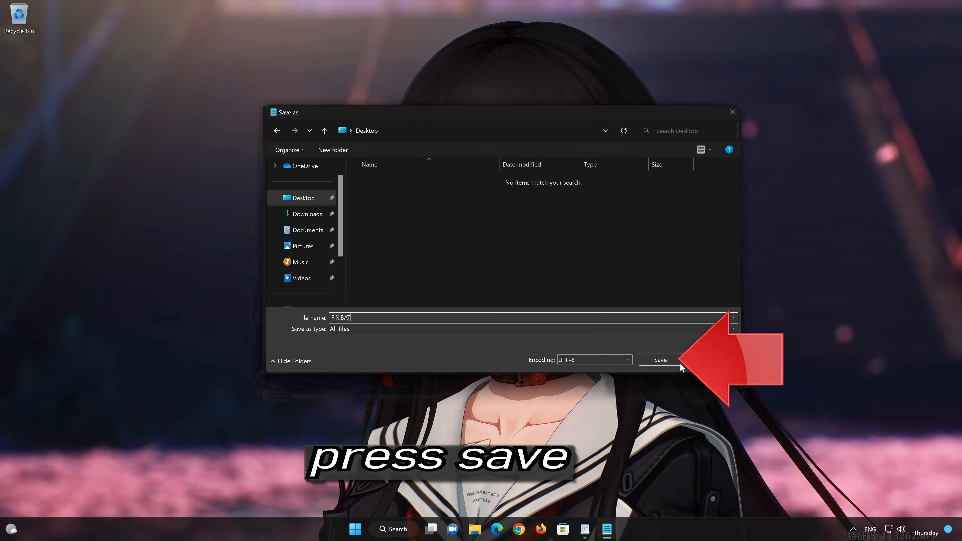
{"action": "left_click", "coordinate": [663, 361]}
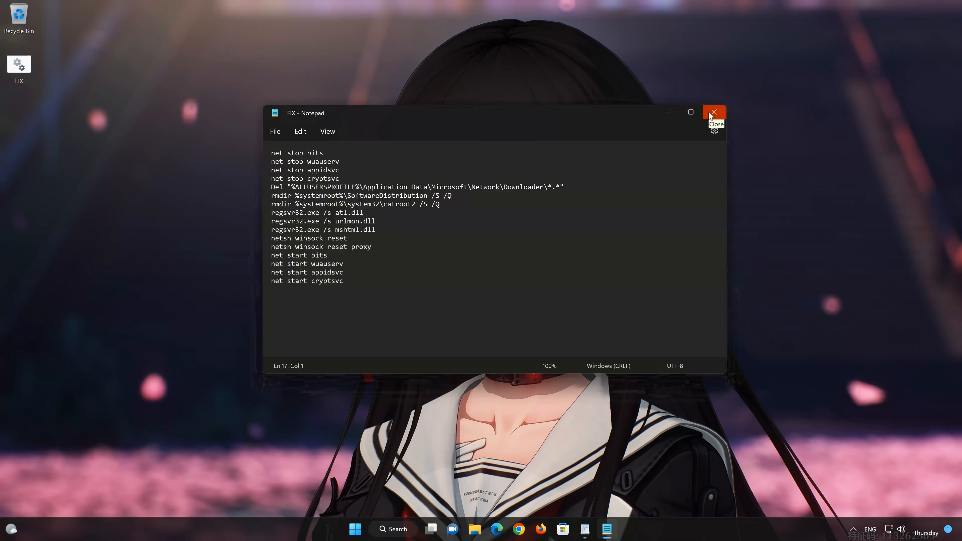
{"action": "left_click", "coordinate": [710, 115]}
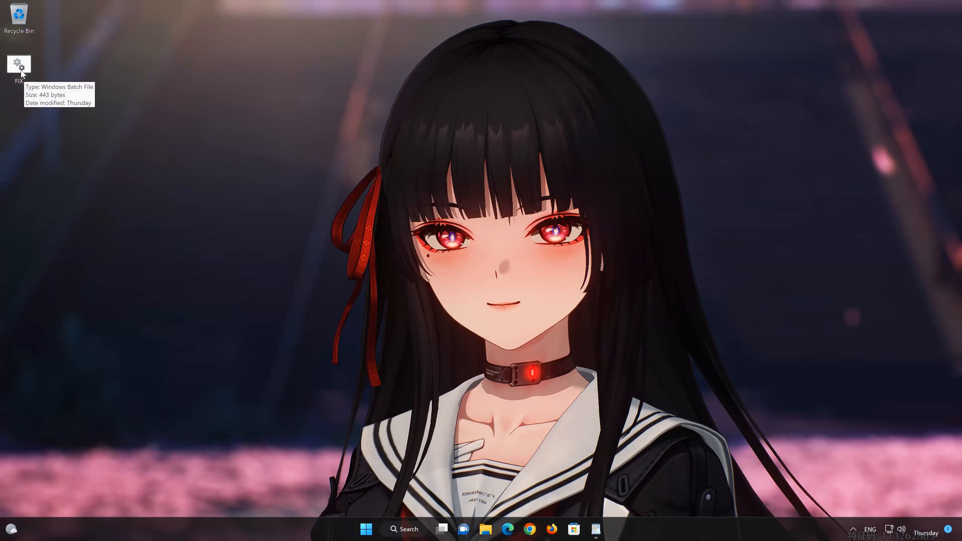
Run the FIX batch file from the desktop as administrator, allow the changes, and answer Y to deleting the Downloader files
{"action": "right_click", "coordinate": [21, 70]}
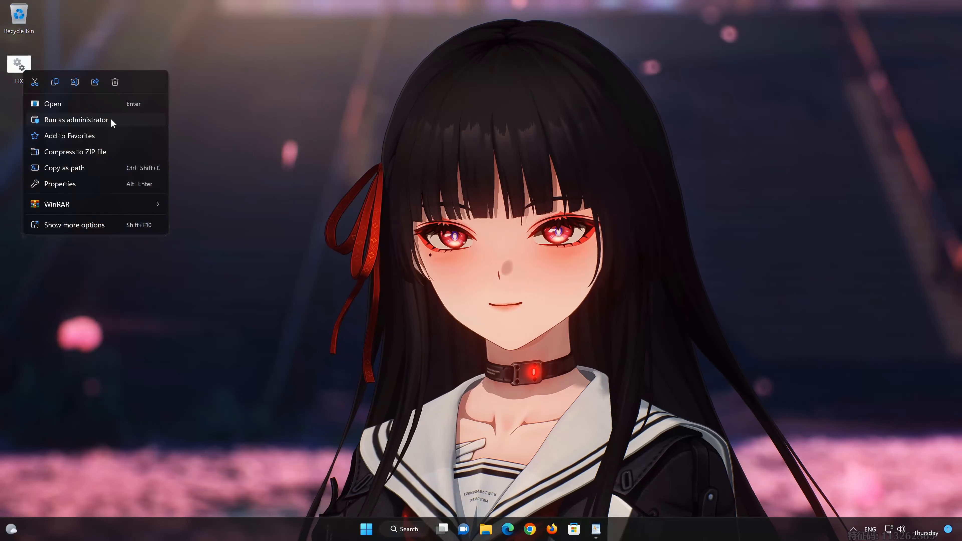
{"action": "left_click", "coordinate": [111, 119]}
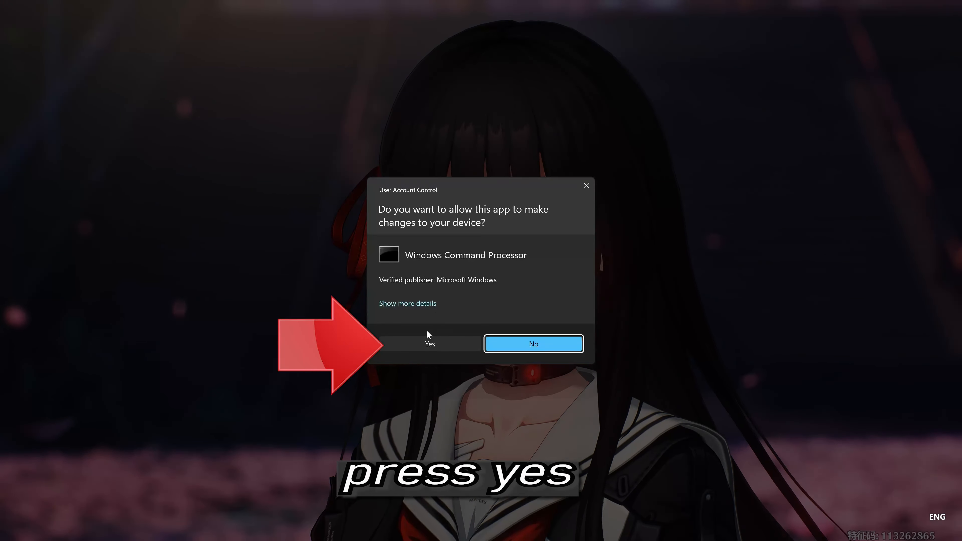
{"action": "left_click", "coordinate": [434, 346]}
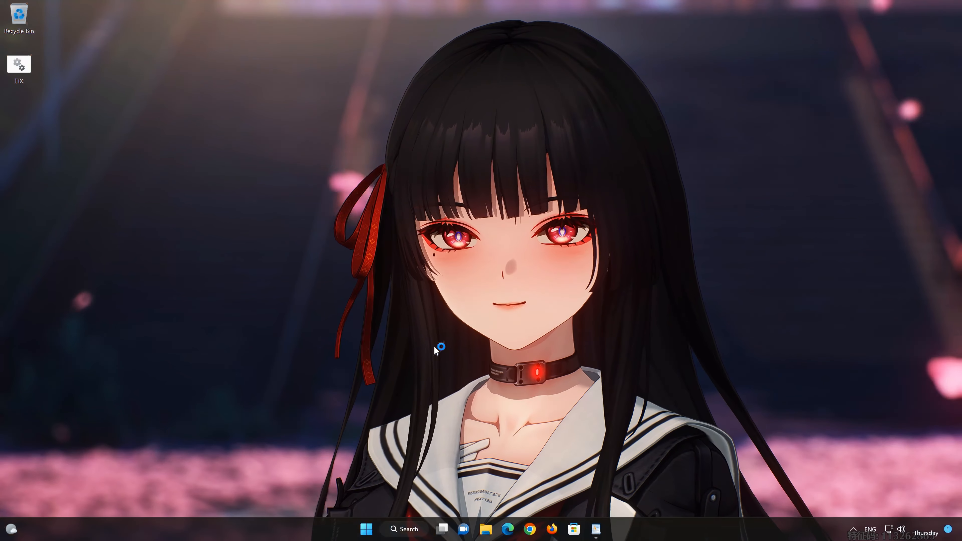
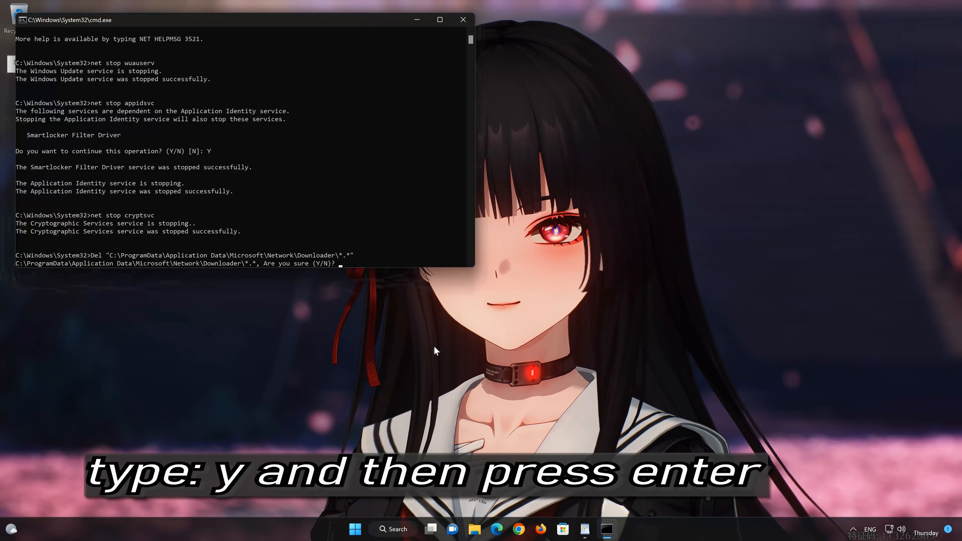
{"action": "type", "text": "Y"}
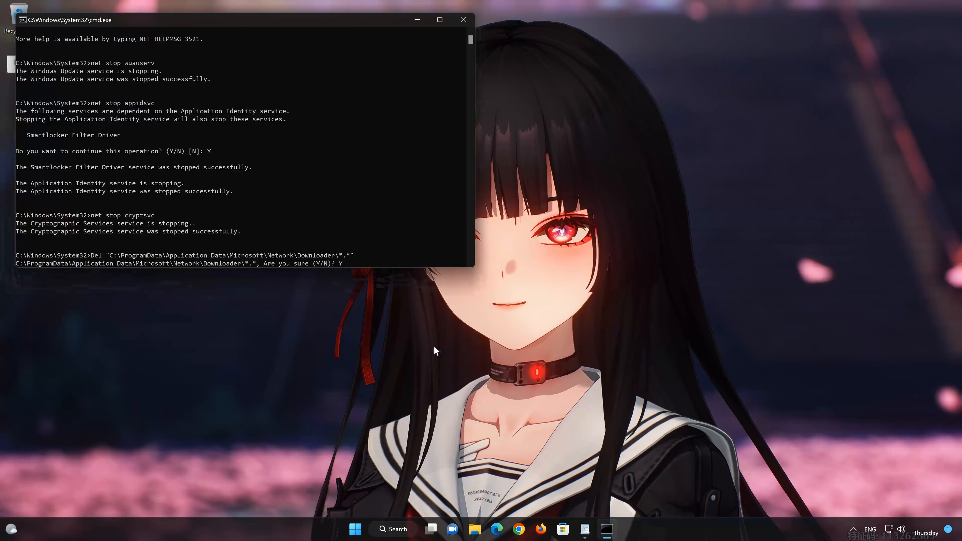
{"action": "key", "text": "Return"}
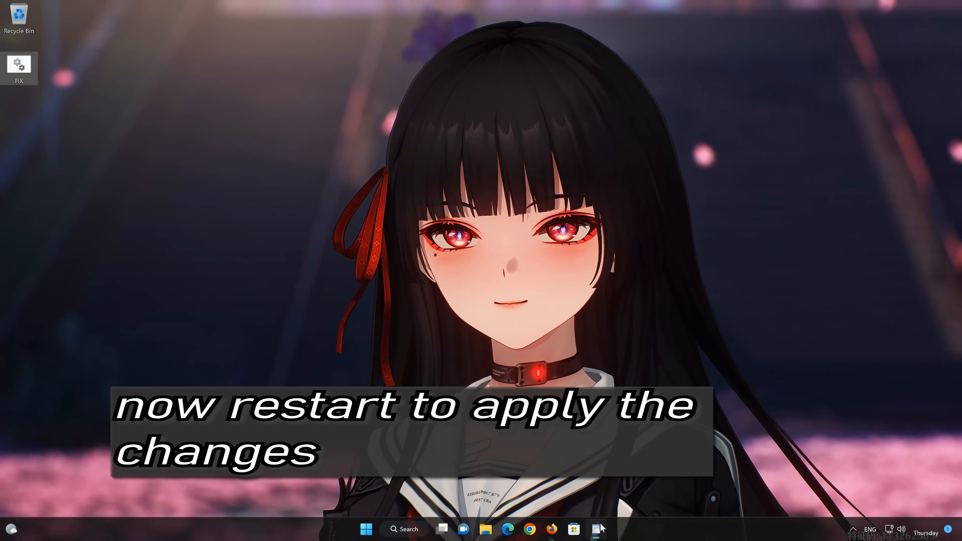
Close the WordPad document containing the commands without saving it
{"action": "left_click", "coordinate": [595, 529]}
{"action": "left_click", "coordinate": [694, 109]}
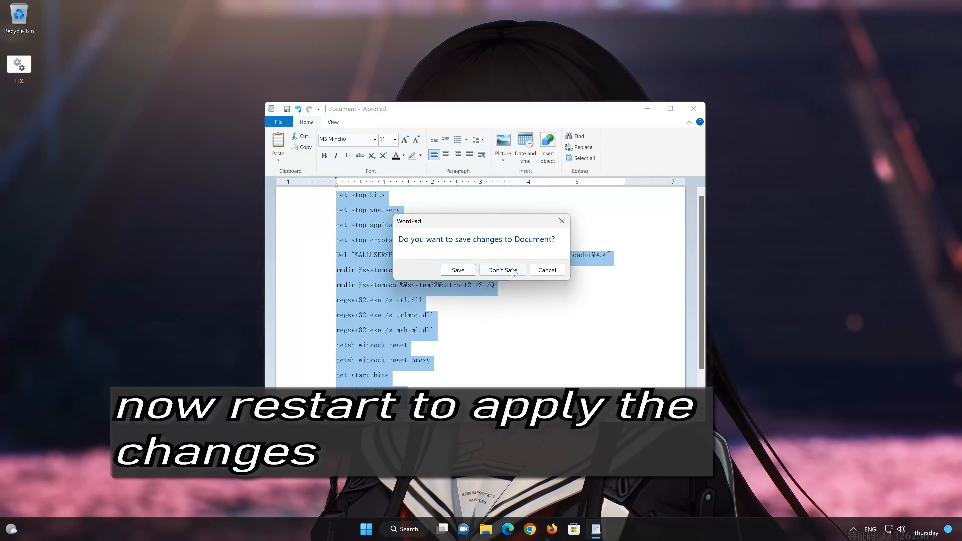
{"action": "left_click", "coordinate": [501, 269]}
Restart the computer
{"action": "left_click", "coordinate": [376, 529]}
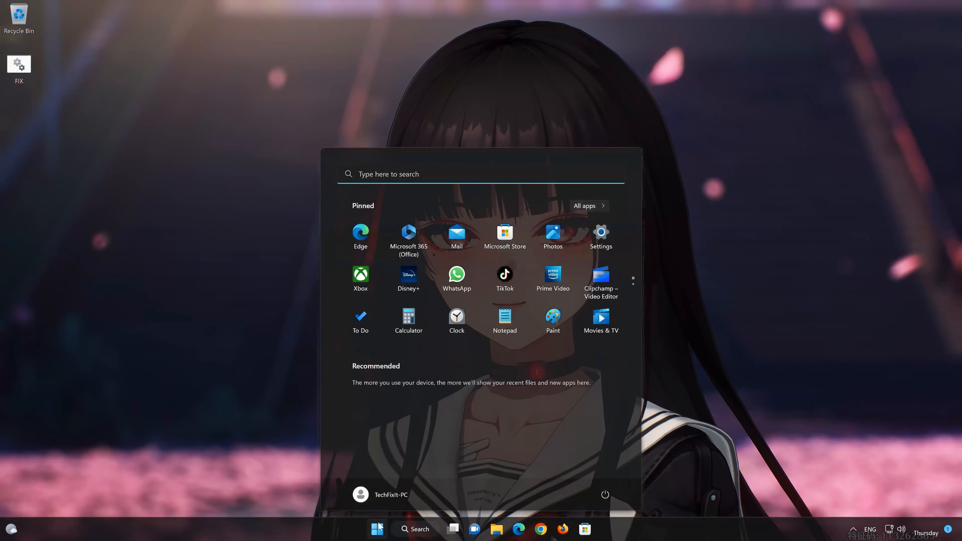
{"action": "left_click", "coordinate": [602, 491]}
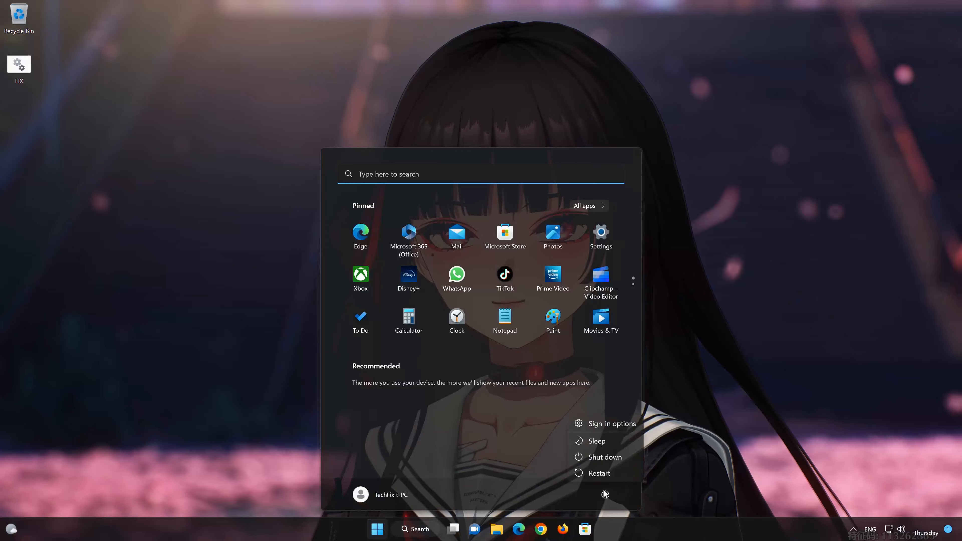
{"action": "left_click", "coordinate": [600, 473]}
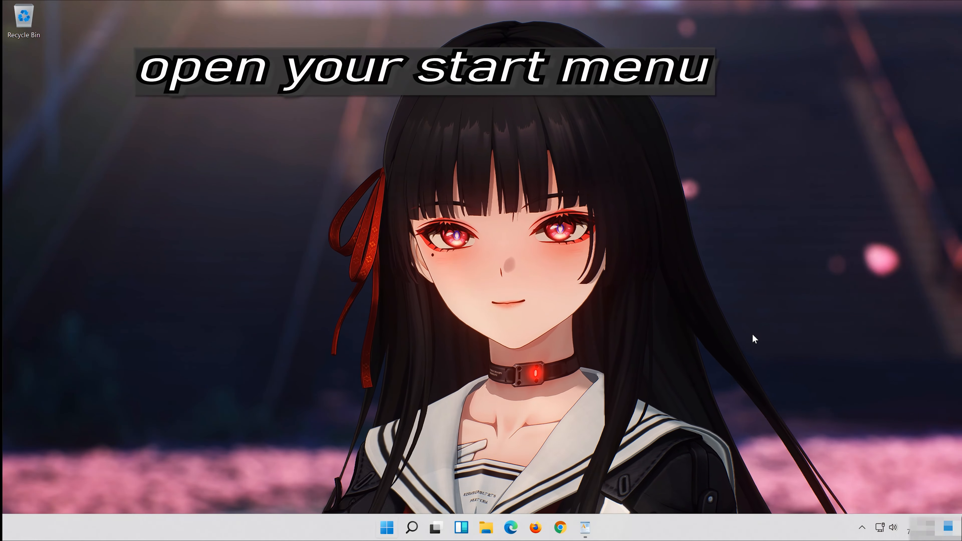
Open the Settings app and run the Windows Update troubleshooter from the other troubleshooters under System
{"action": "key", "text": "super"}
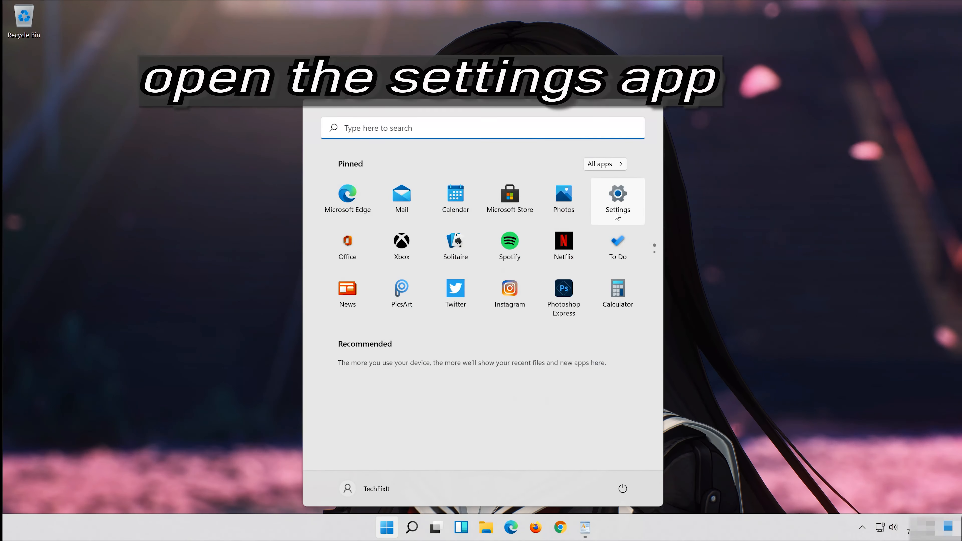
{"action": "left_click", "coordinate": [622, 193]}
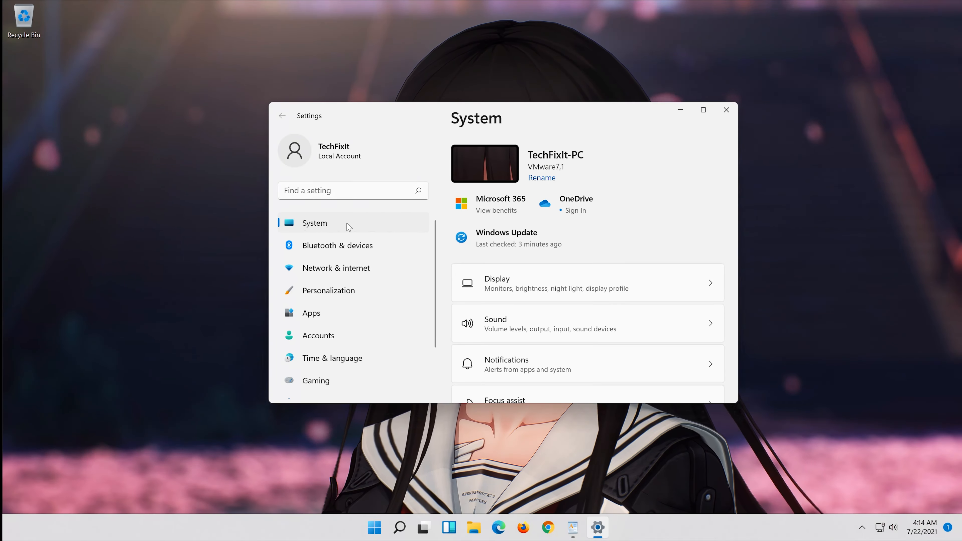
{"action": "scroll", "coordinate": [558, 318], "scroll_direction": "down", "scroll_amount": 10}
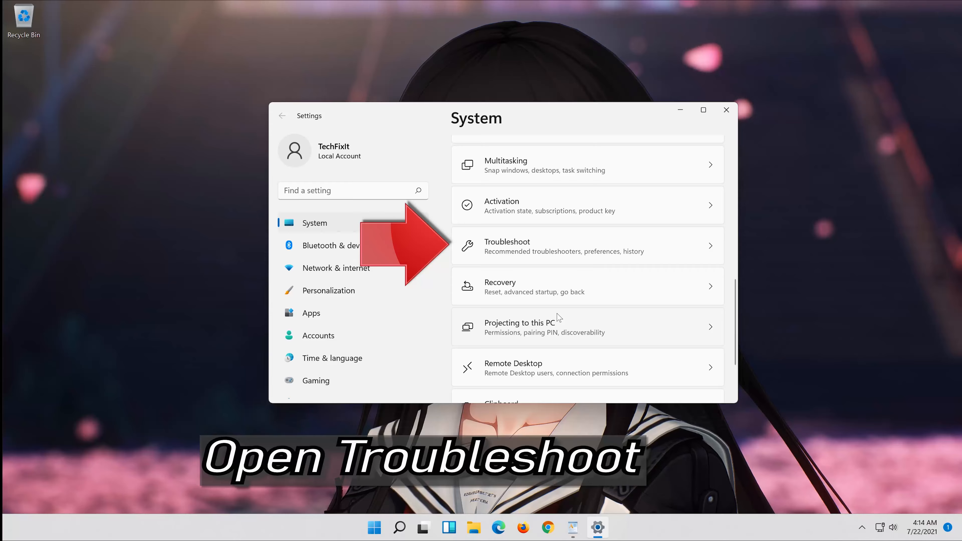
{"action": "left_click", "coordinate": [600, 256]}
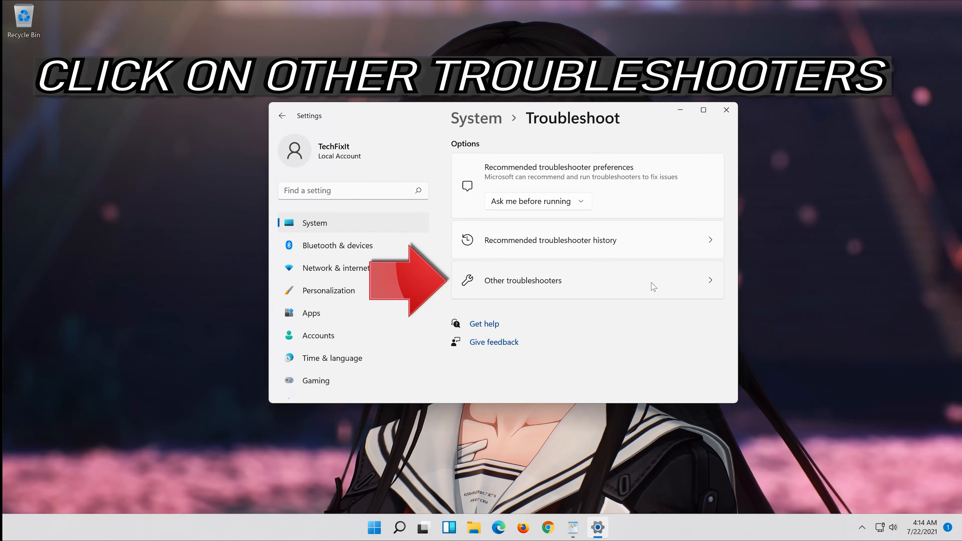
{"action": "left_click", "coordinate": [556, 292]}
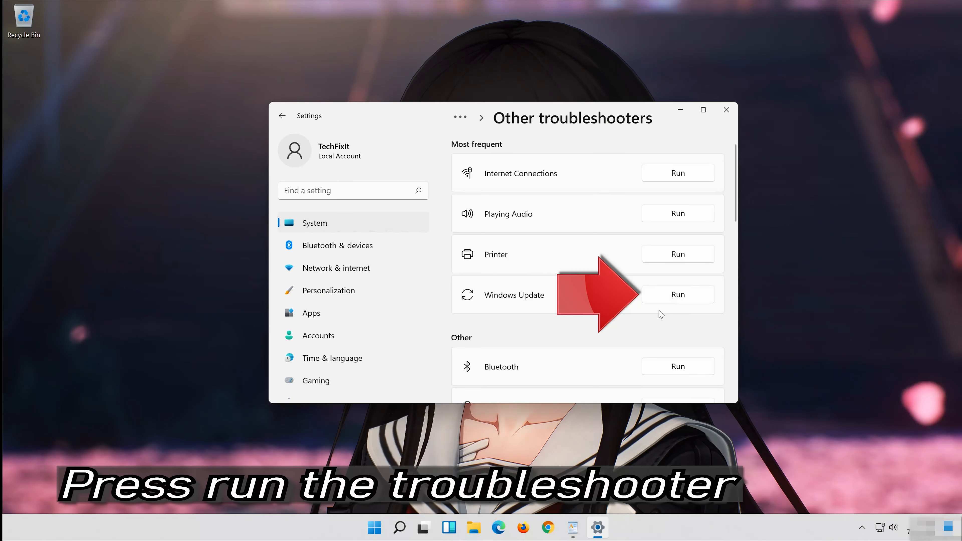
{"action": "left_click", "coordinate": [682, 296]}
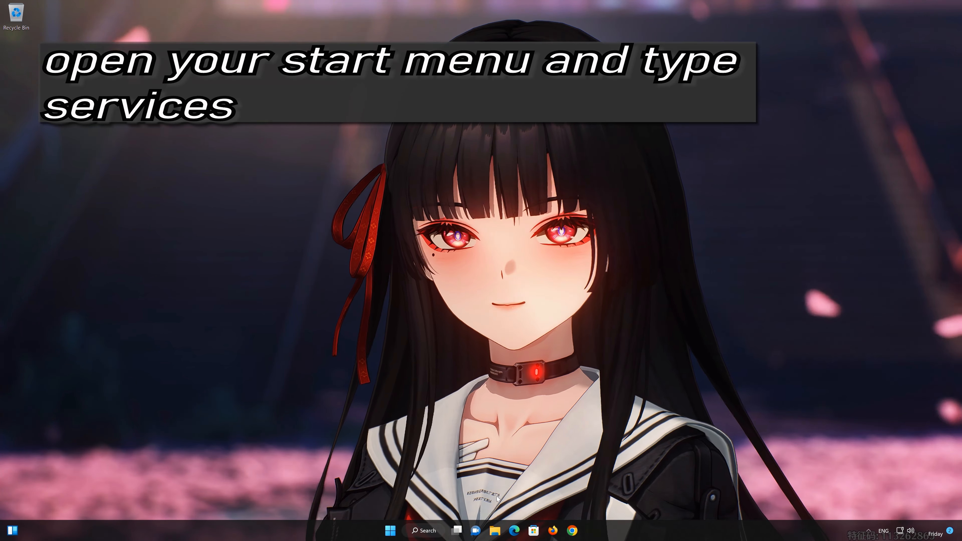
Search Windows for "services" and open the Services app
{"action": "left_click", "coordinate": [393, 533]}
{"action": "type", "text": "services"}
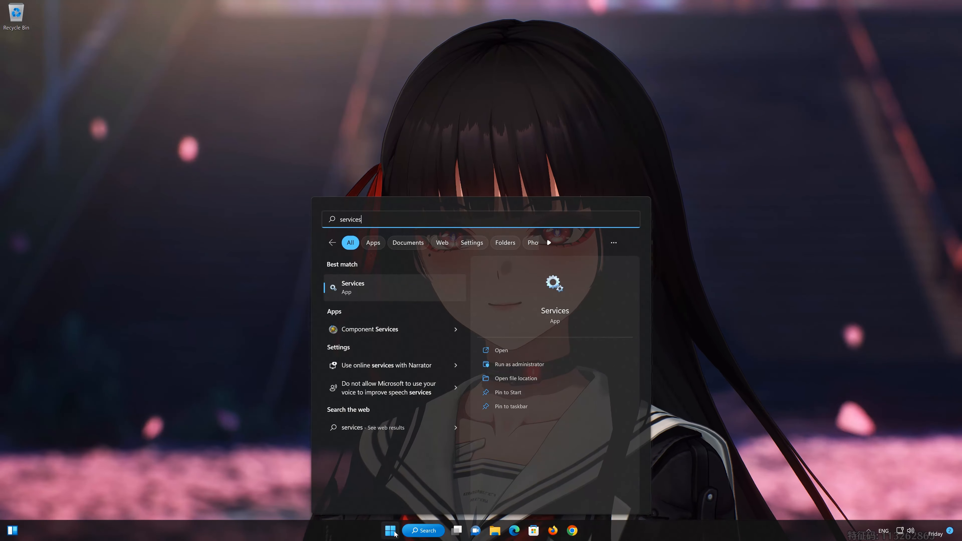
{"action": "left_click", "coordinate": [408, 294]}
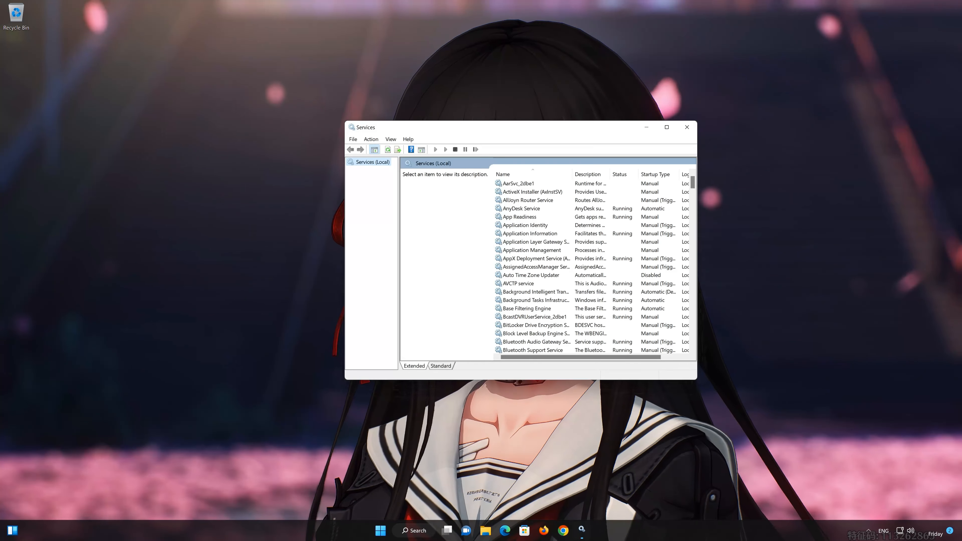
Find the Windows Update service, open its properties, and apply Automatic as the startup type
{"action": "left_click", "coordinate": [519, 284]}
{"action": "scroll", "coordinate": [519, 283], "scroll_direction": "down", "scroll_amount": 14}
{"action": "scroll", "coordinate": [549, 298], "scroll_direction": "down", "scroll_amount": 20}
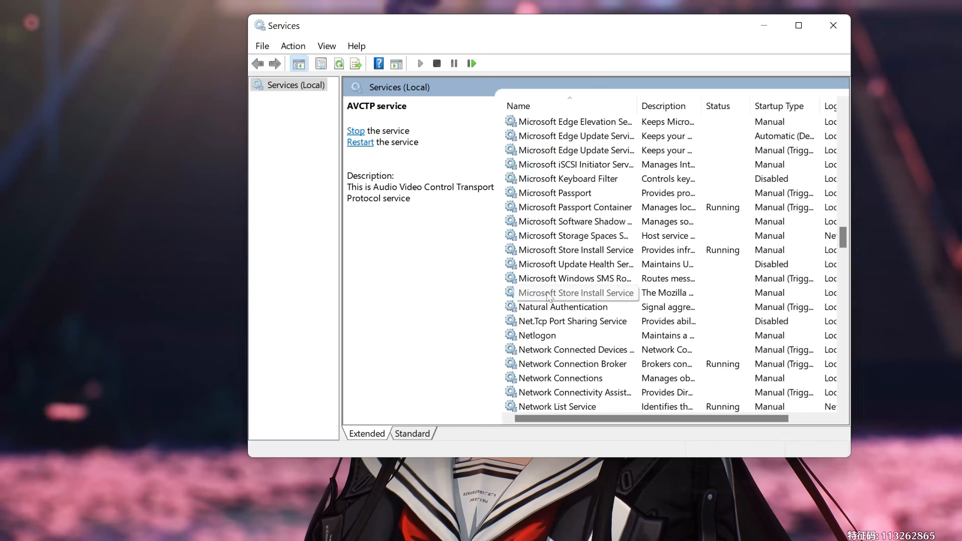
{"action": "scroll", "coordinate": [550, 297], "scroll_direction": "down", "scroll_amount": 20}
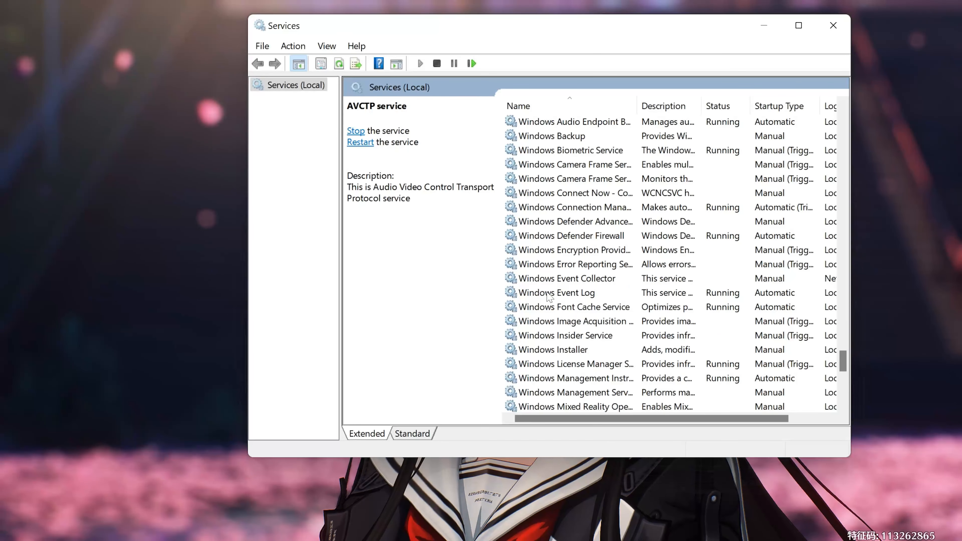
{"action": "left_click", "coordinate": [554, 364]}
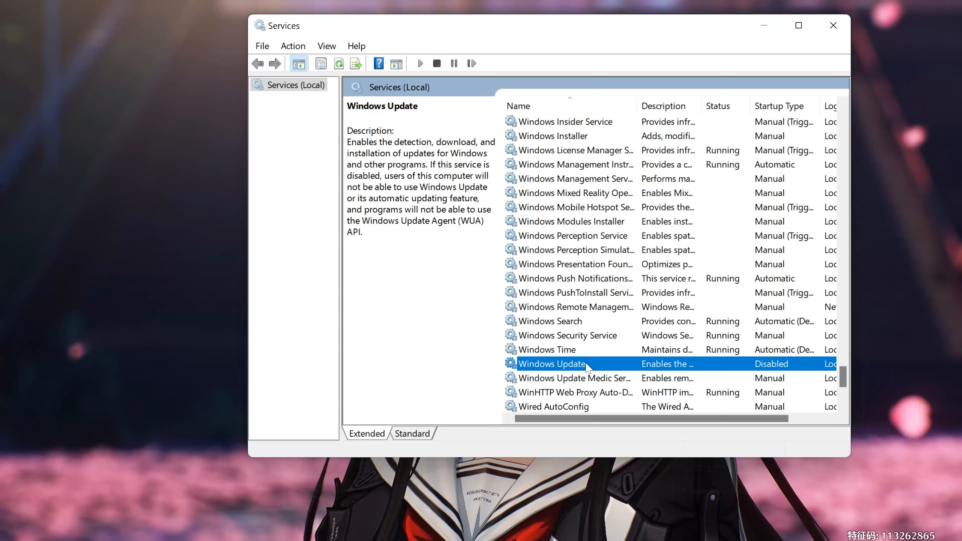
{"action": "right_click", "coordinate": [587, 366]}
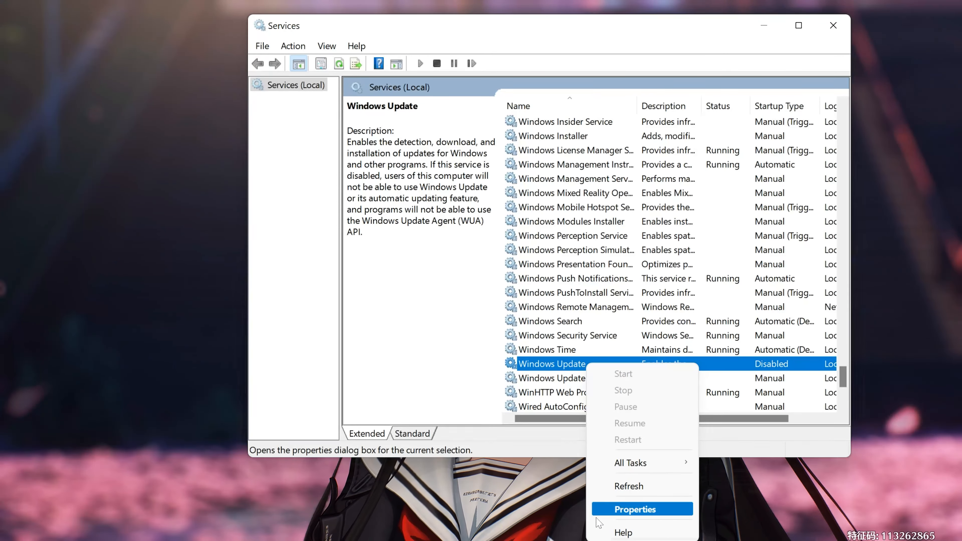
{"action": "left_click", "coordinate": [659, 507]}
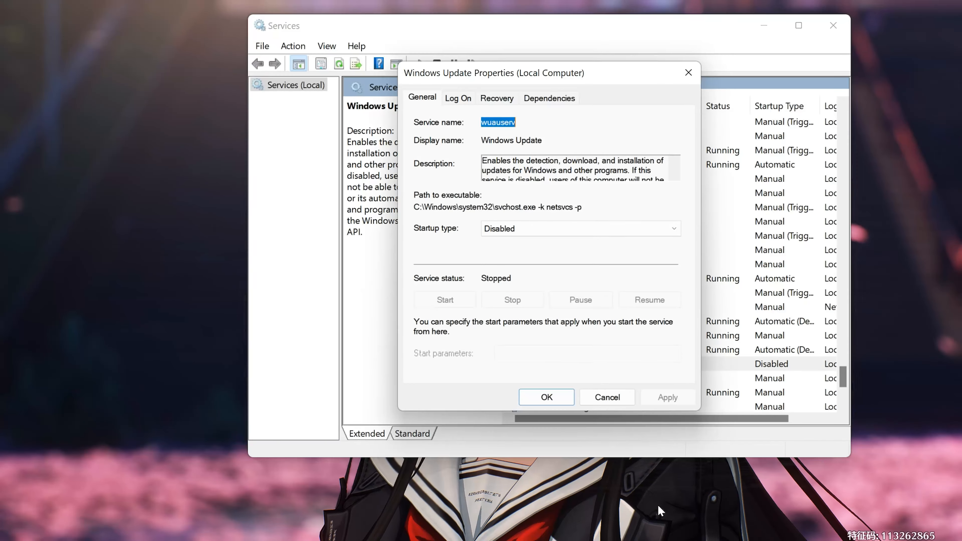
{"action": "left_click", "coordinate": [539, 230]}
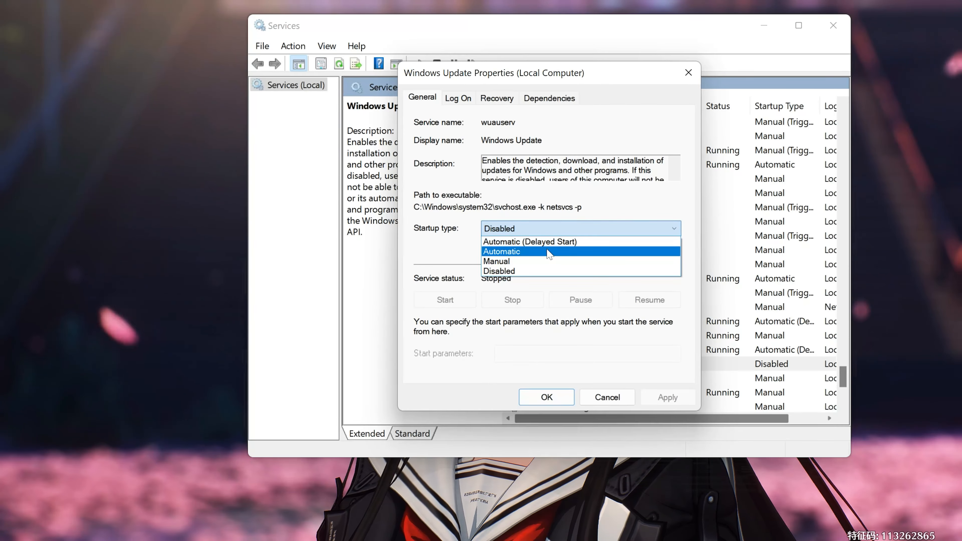
{"action": "left_click", "coordinate": [554, 252]}
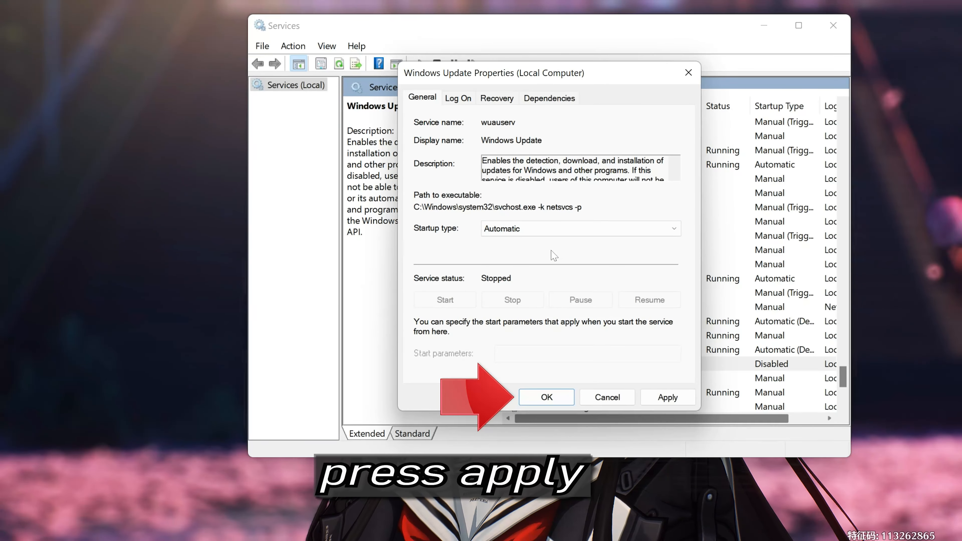
{"action": "left_click", "coordinate": [663, 398]}
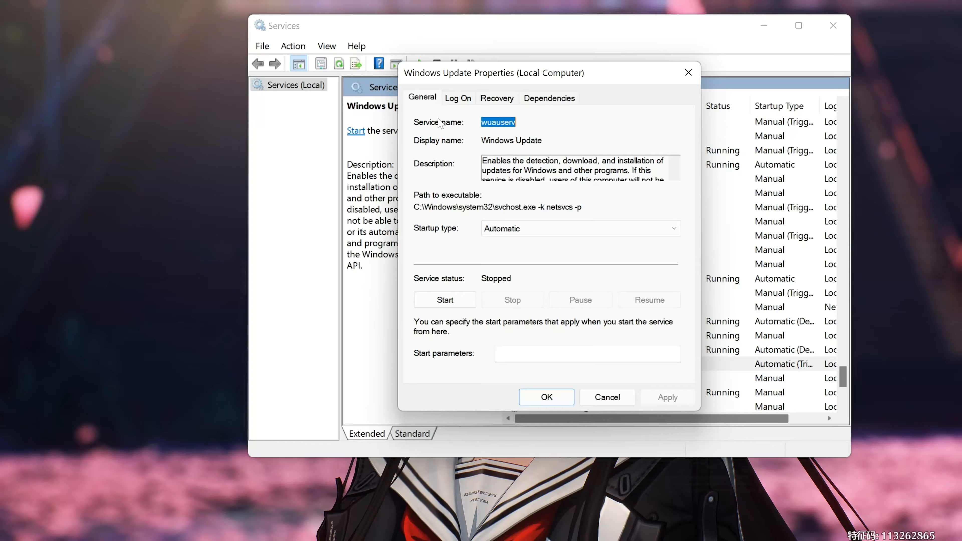
Set the Windows Update service's second failure recovery response to Restart the Service, save the properties, and start the service
{"action": "left_click", "coordinate": [509, 99]}
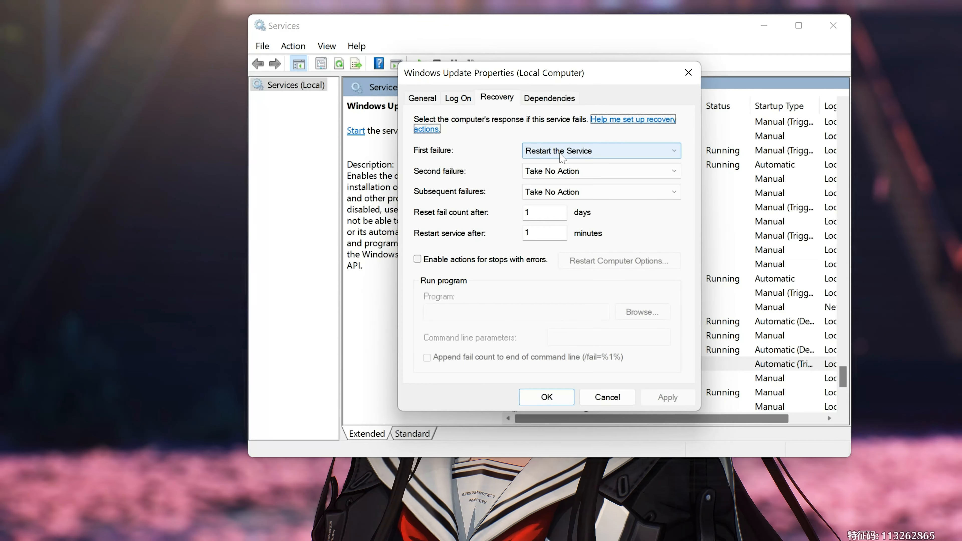
{"action": "left_click", "coordinate": [538, 173]}
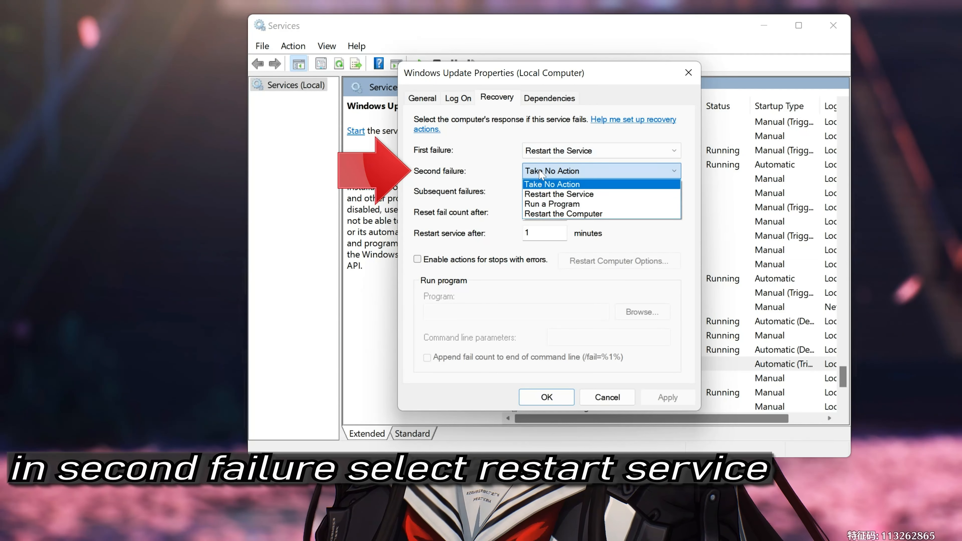
{"action": "left_click", "coordinate": [590, 194]}
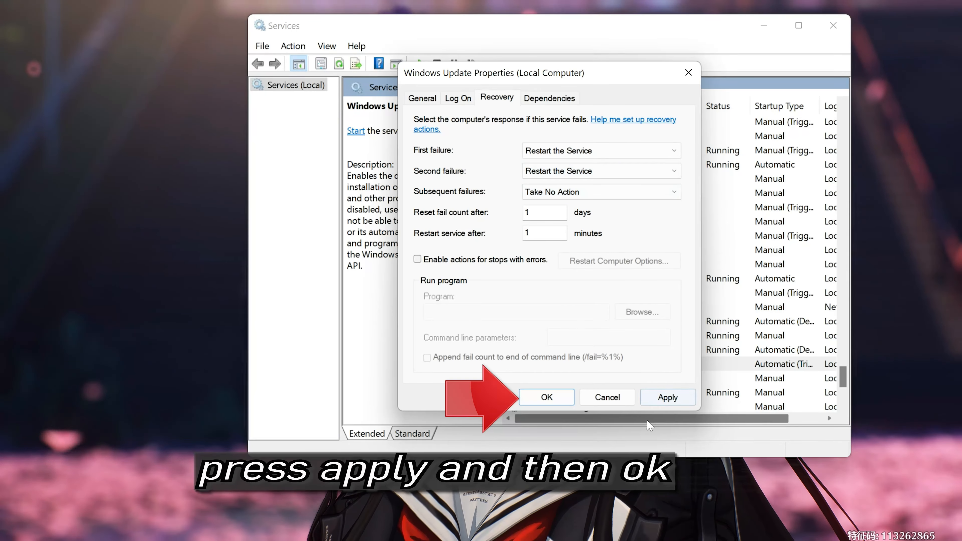
{"action": "left_click", "coordinate": [661, 397]}
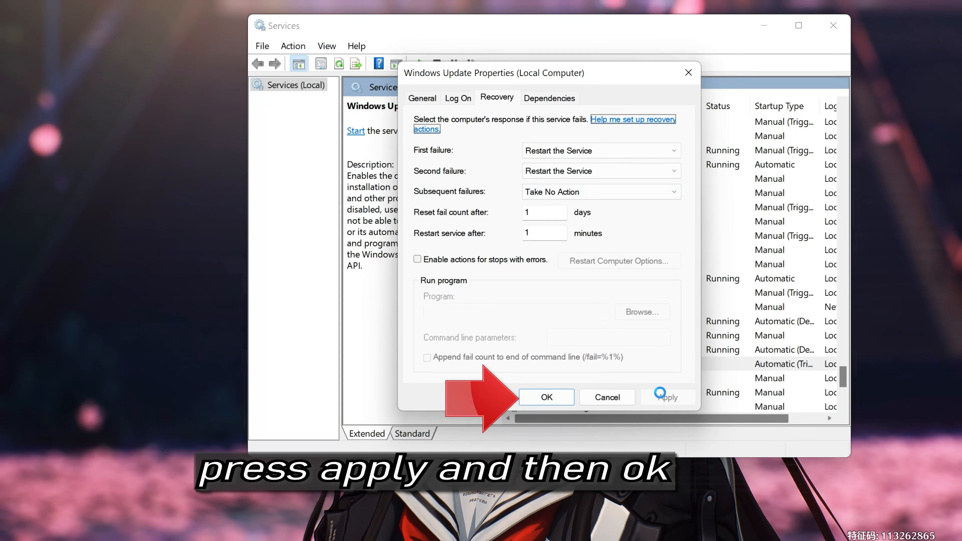
{"action": "left_click", "coordinate": [547, 397]}
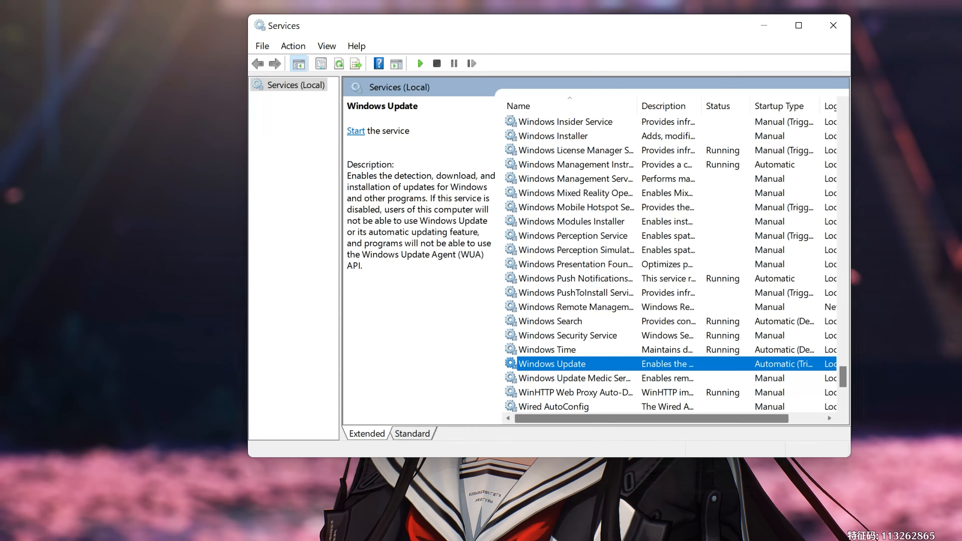
{"action": "left_click", "coordinate": [356, 135]}
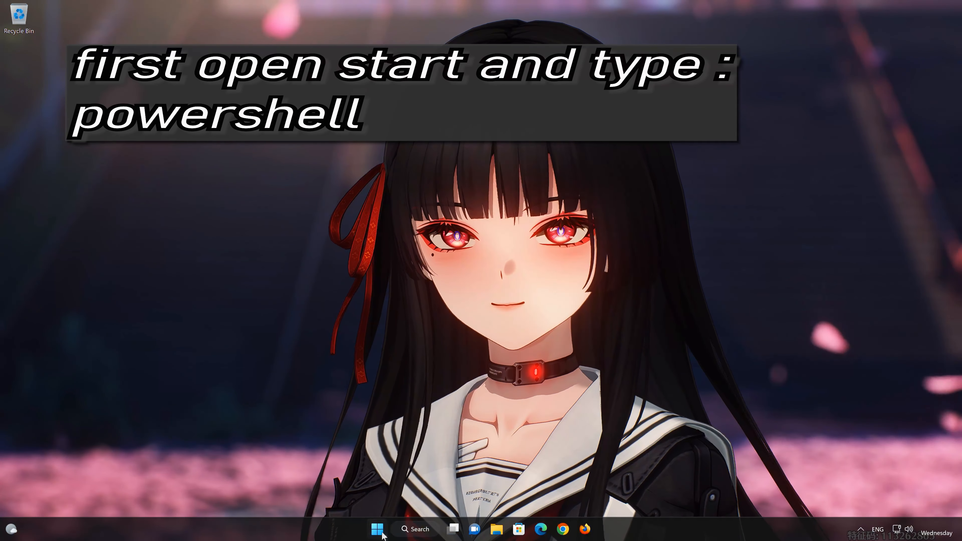
Open Windows PowerShell as administrator, allow it to make changes, and move its window to the middle of the desktop
{"action": "left_click", "coordinate": [387, 530]}
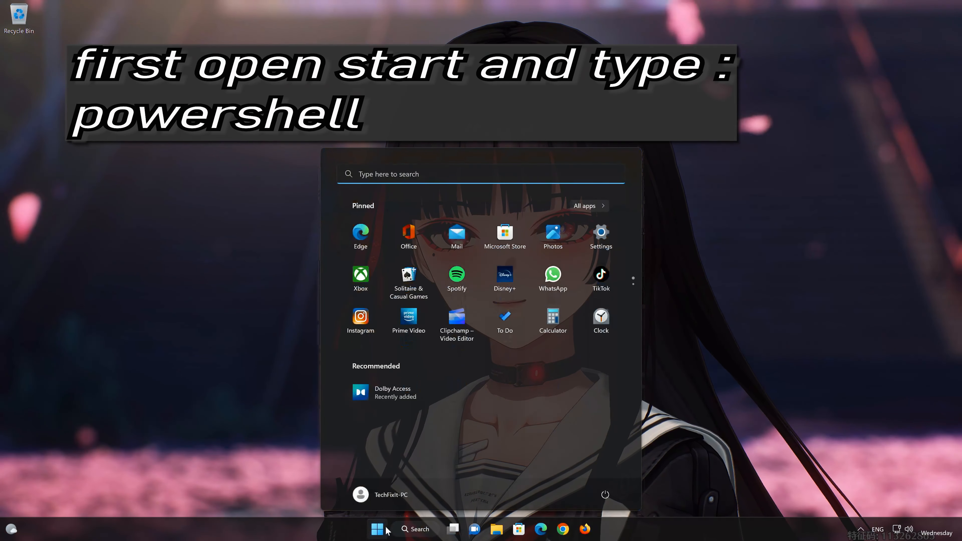
{"action": "type", "text": "powers"}
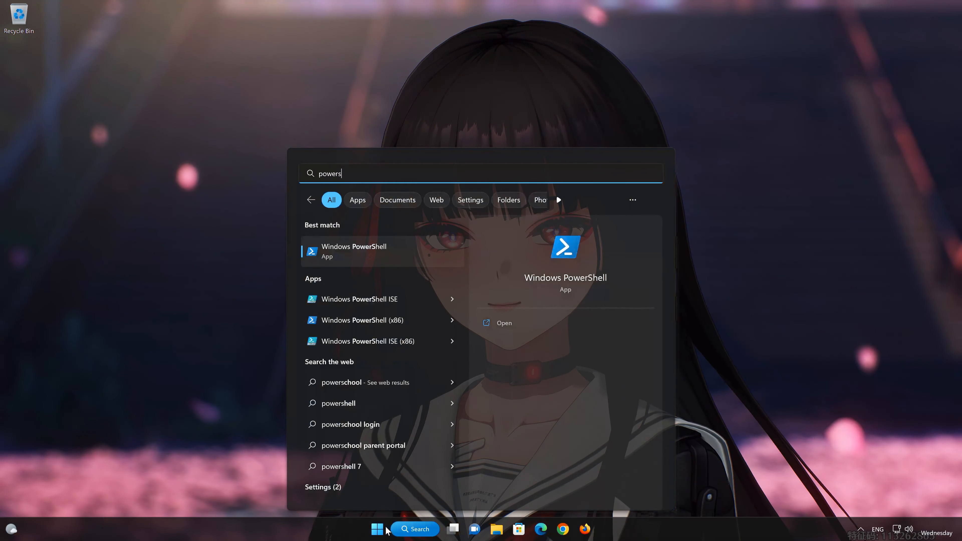
{"action": "type", "text": "hll"}
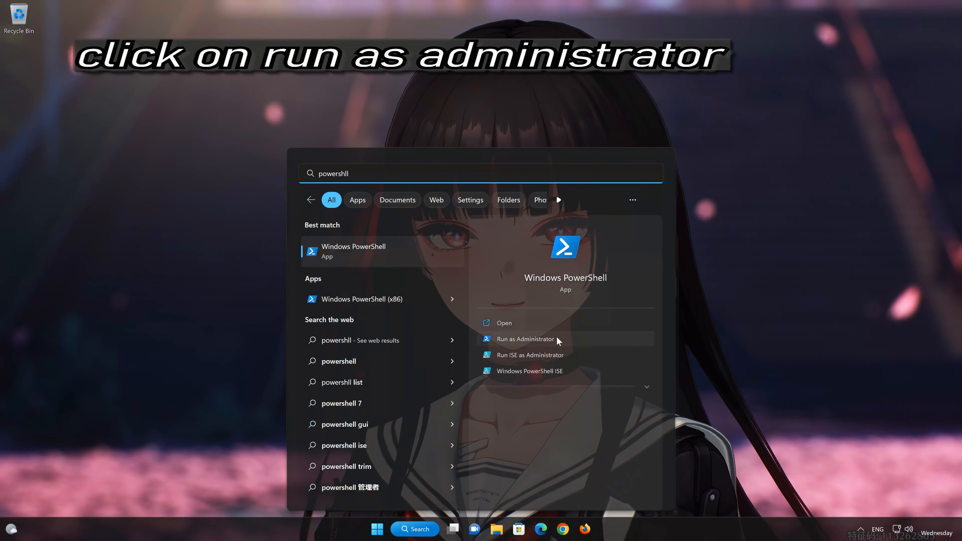
{"action": "left_click", "coordinate": [537, 337]}
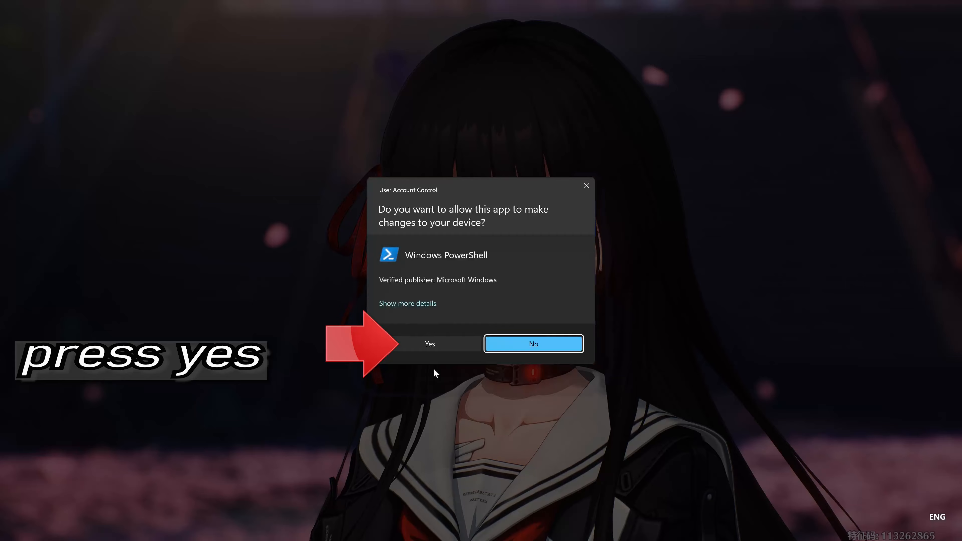
{"action": "left_click", "coordinate": [439, 348]}
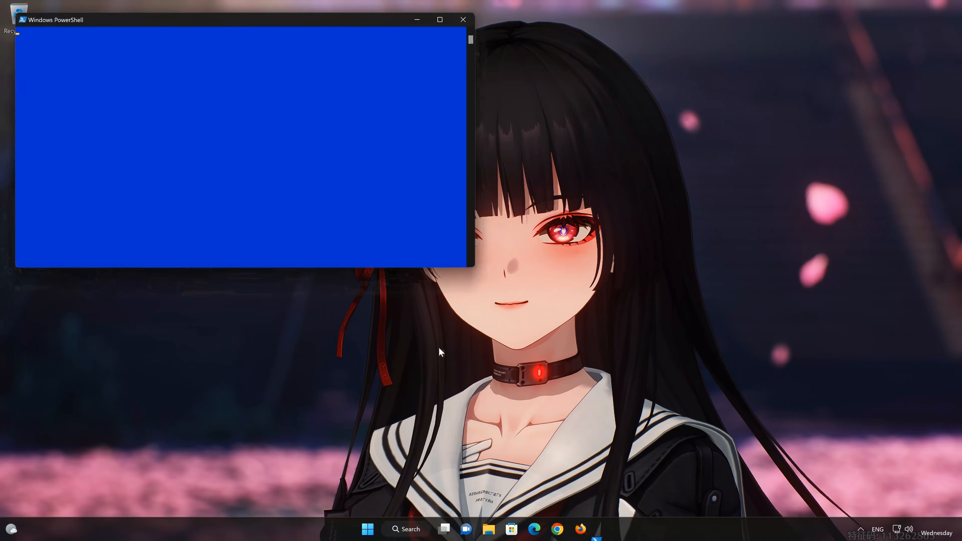
{"action": "left_click_drag", "start_coordinate": [263, 21], "coordinate": [518, 127]}
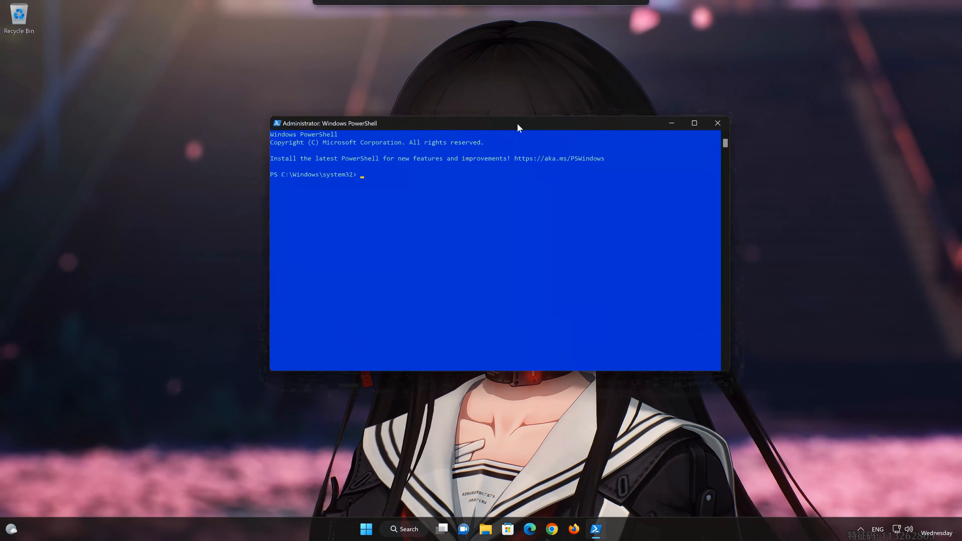
Run the command Dism /Online /Cleanup-Image /RestoreHealth in the administrator PowerShell window
{"action": "type", "text": "Dism /Onlin"}
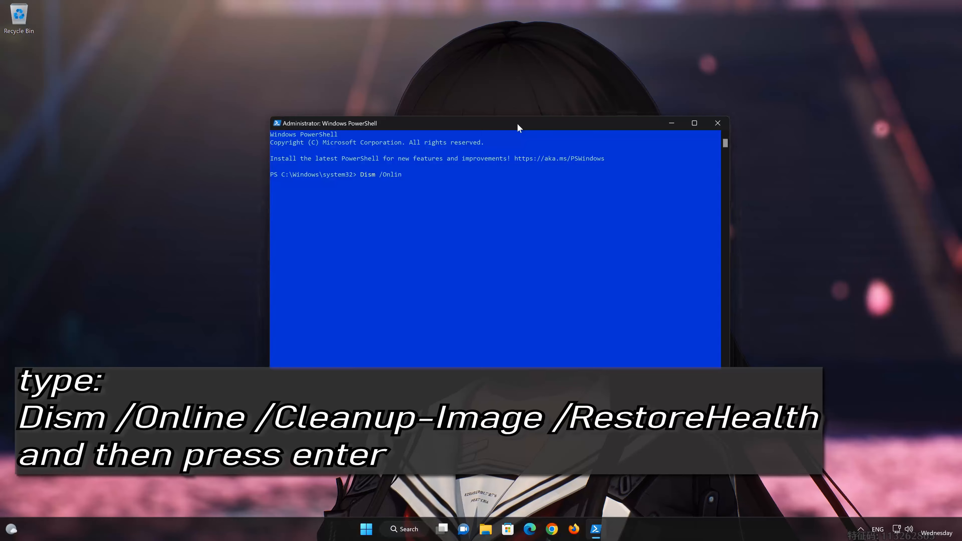
{"action": "type", "text": "e /"}
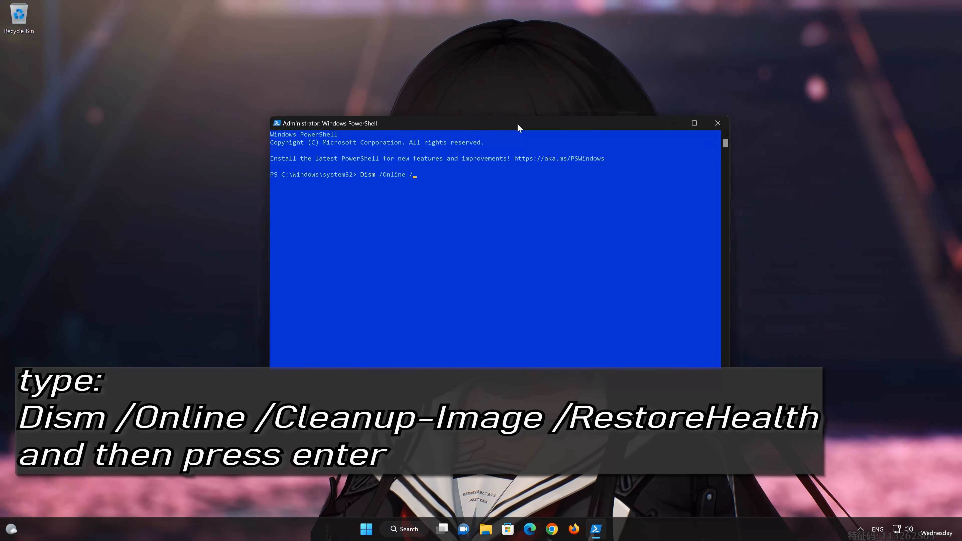
{"action": "type", "text": "Cleanup-I"}
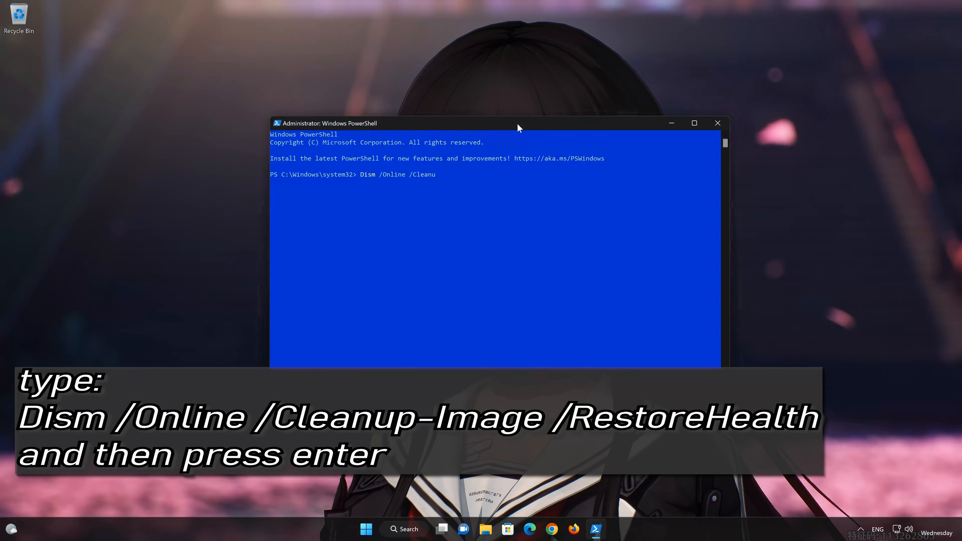
{"action": "type", "text": "mage"}
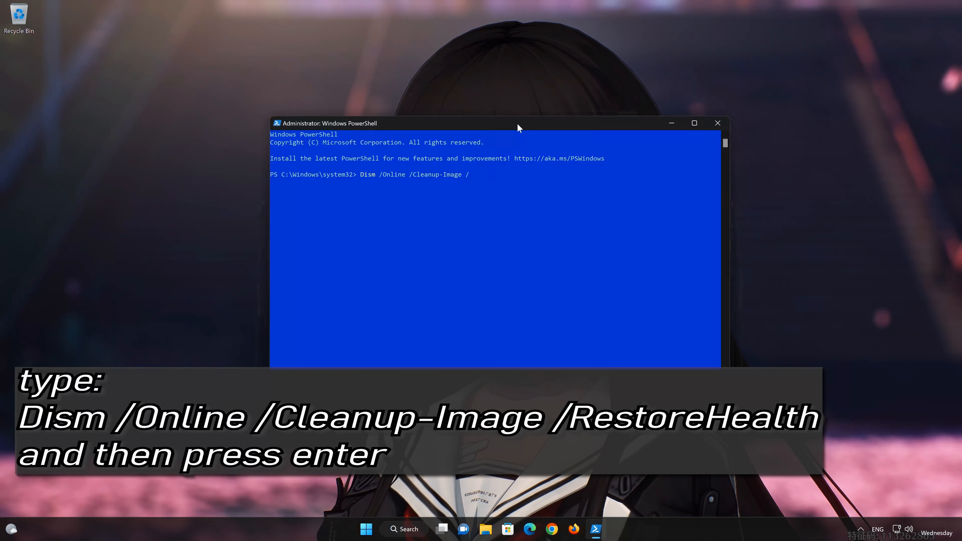
{"action": "type", "text": " /RestoreHe"}
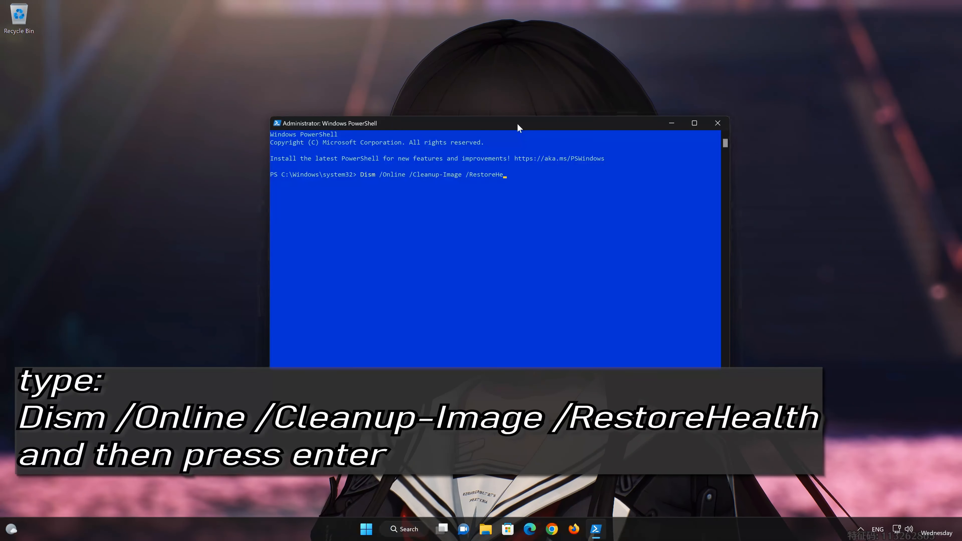
{"action": "type", "text": "alth"}
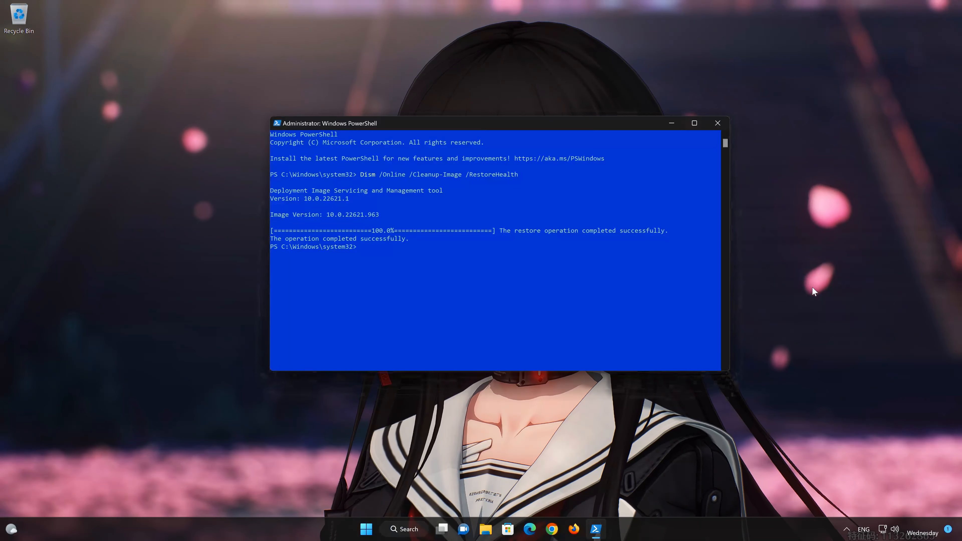
Close the PowerShell session with the exit command
{"action": "type", "text": "ex"}
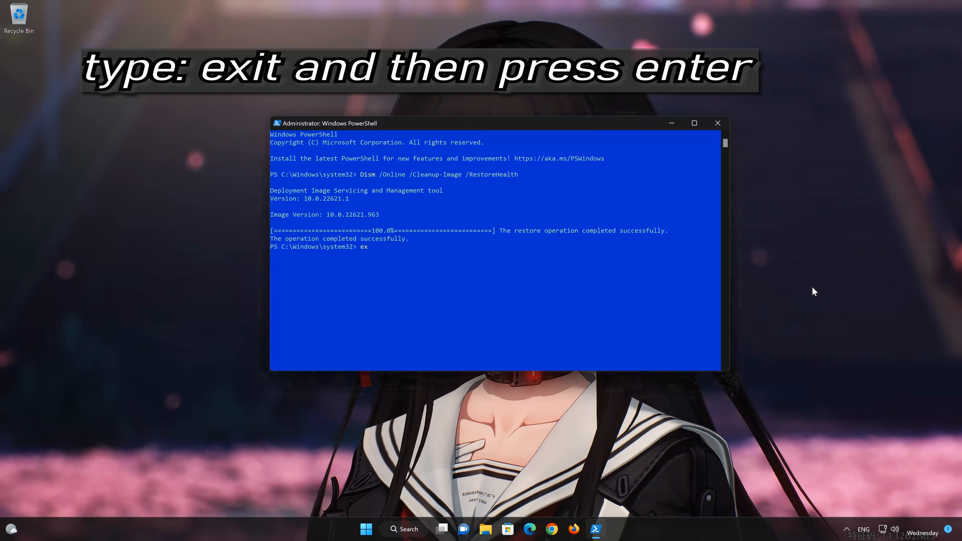
{"action": "type", "text": "i"}
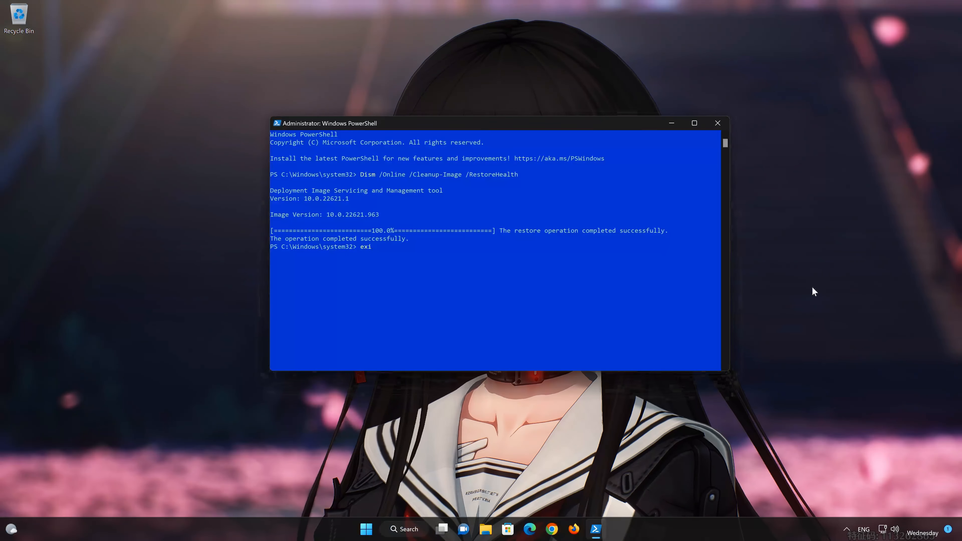
{"action": "type", "text": "t"}
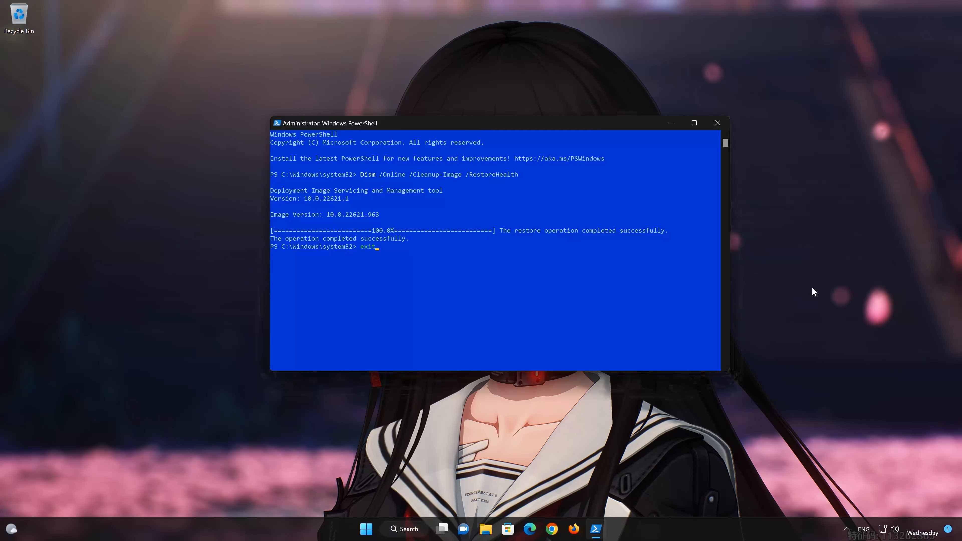
{"action": "key", "text": "Return"}
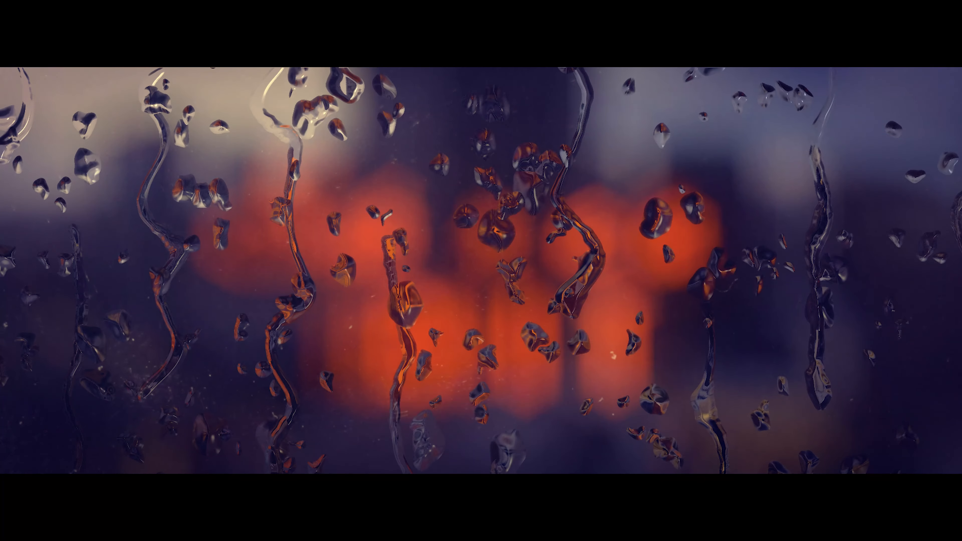